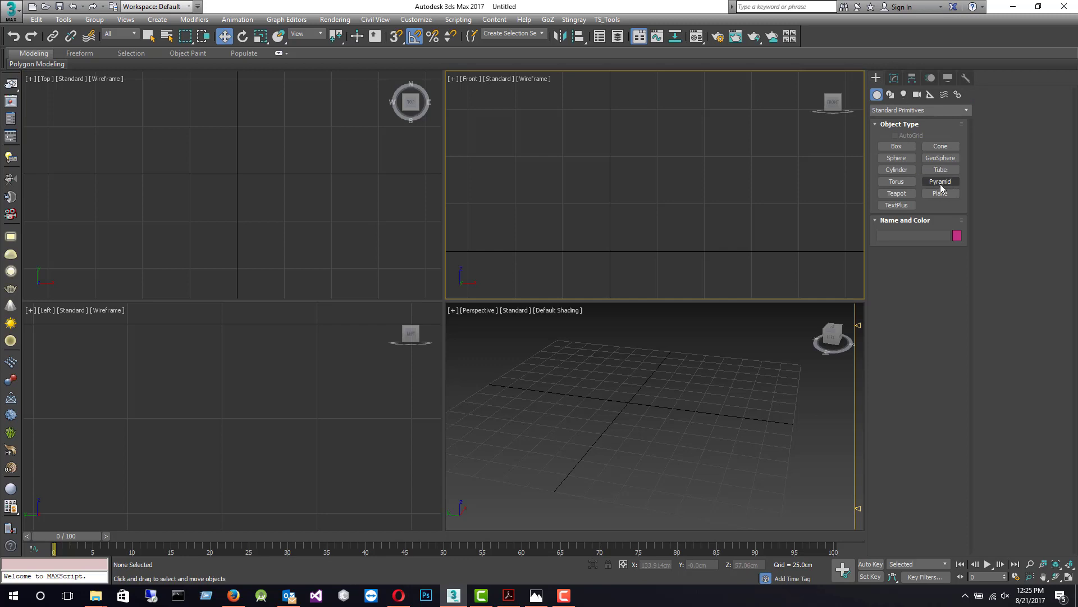
# Create a box in the Front view about 197 cm wide, 50 cm long and 28 cm high.
pyautogui.click(896, 146)
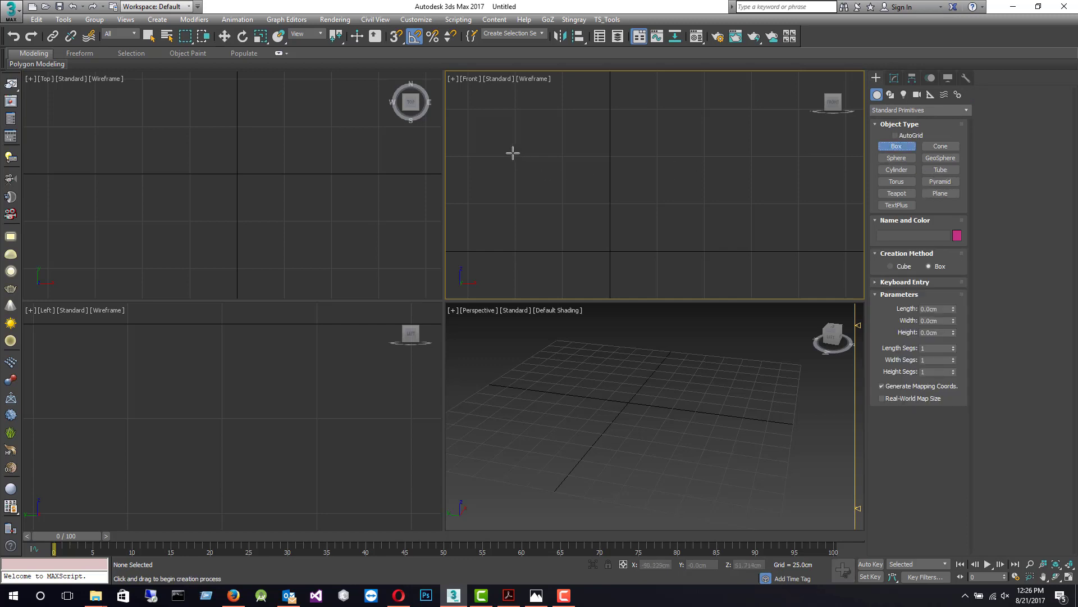
pyautogui.moveTo(466, 154); pyautogui.dragTo(841, 250)
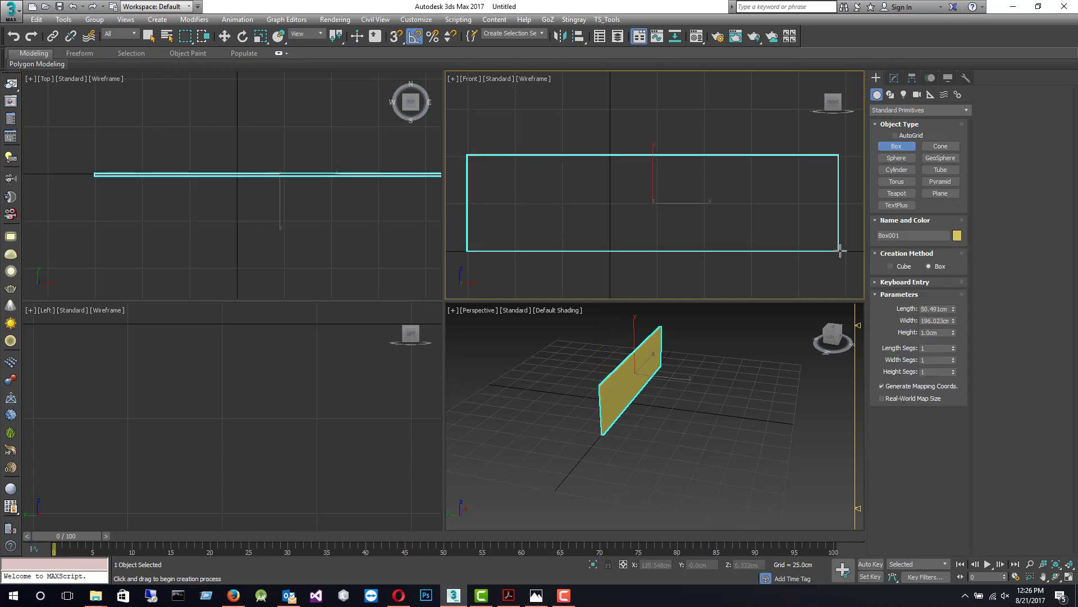
pyautogui.click(818, 194)
pyautogui.press('w')
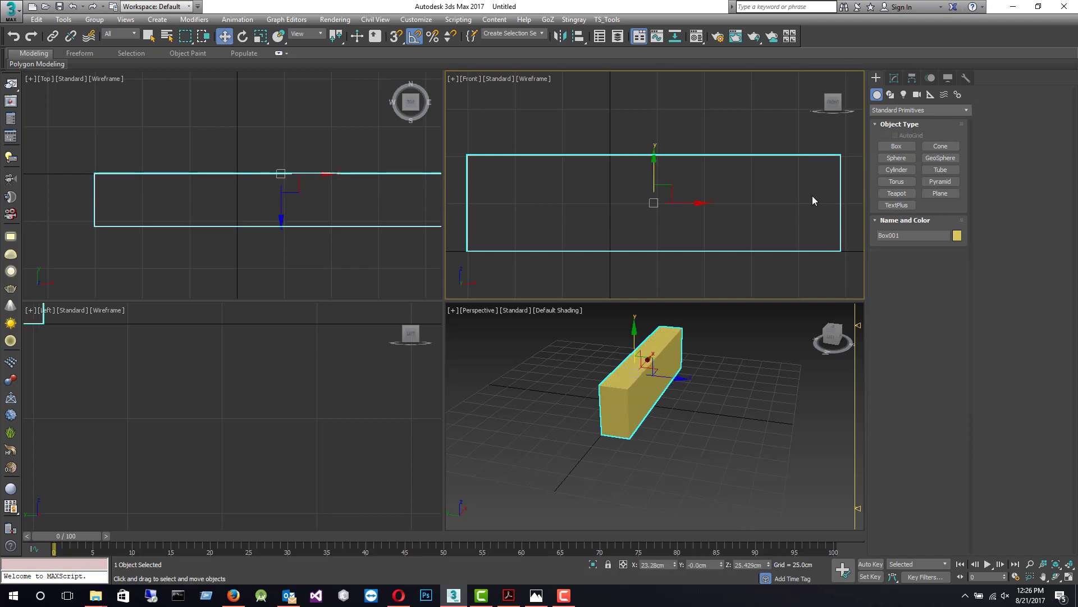
# Set the box's width to 200 cm, length to 50 cm and height to 40 cm.
pyautogui.click(895, 77)
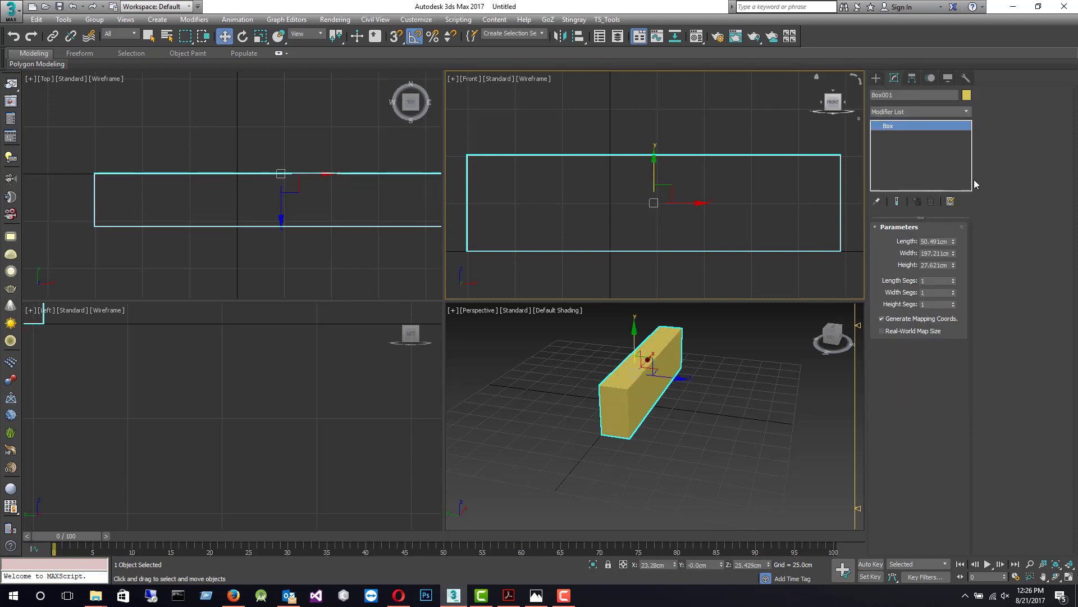
pyautogui.doubleClick(949, 254)
pyautogui.write('02')
pyautogui.press('Return')
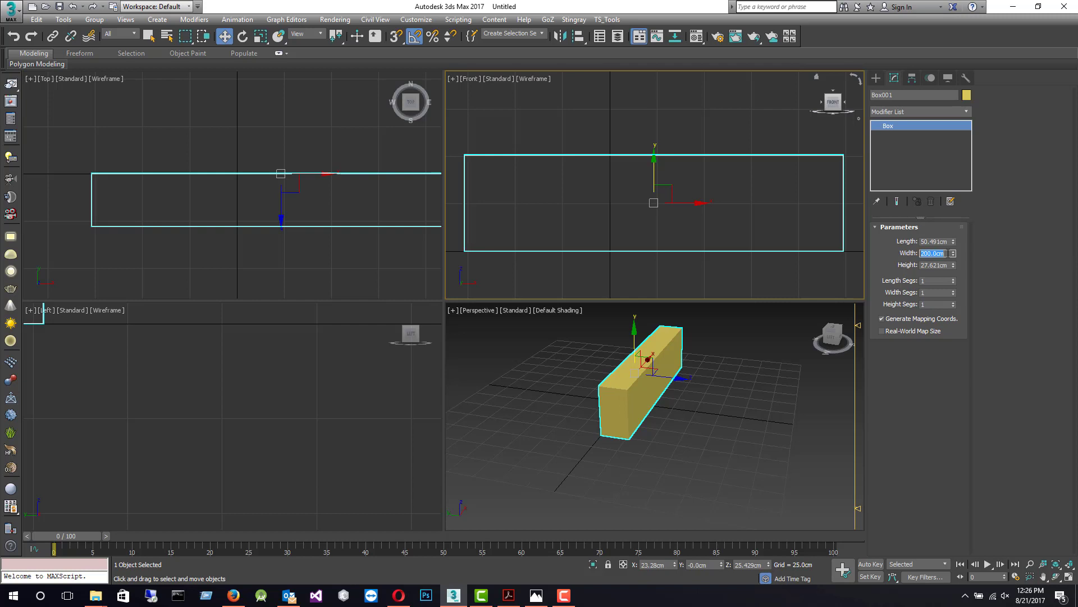
pyautogui.doubleClick(929, 241)
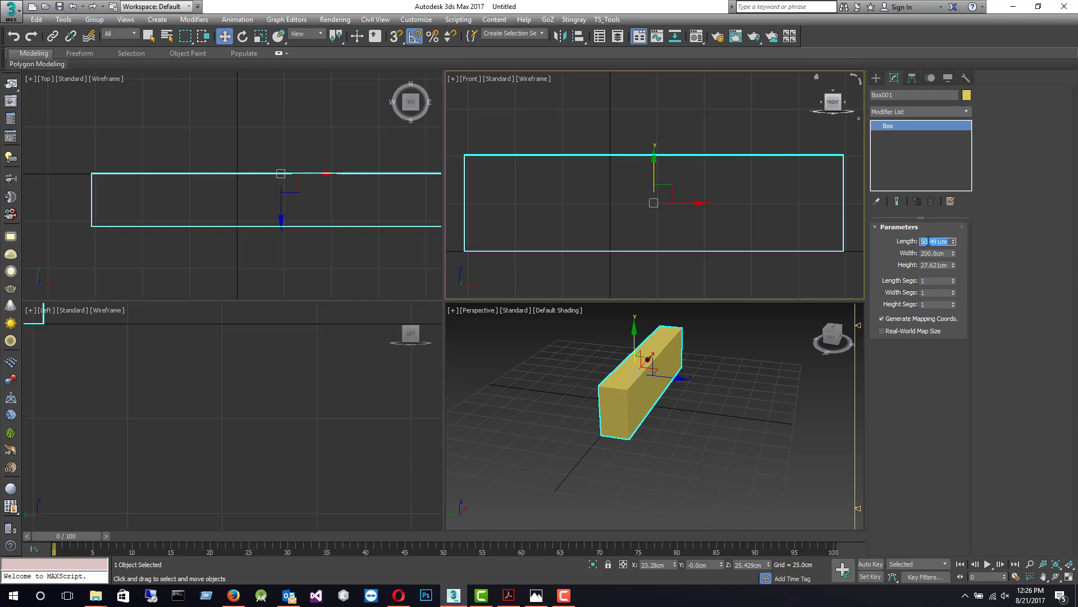
pyautogui.write('50')
pyautogui.press('Return')
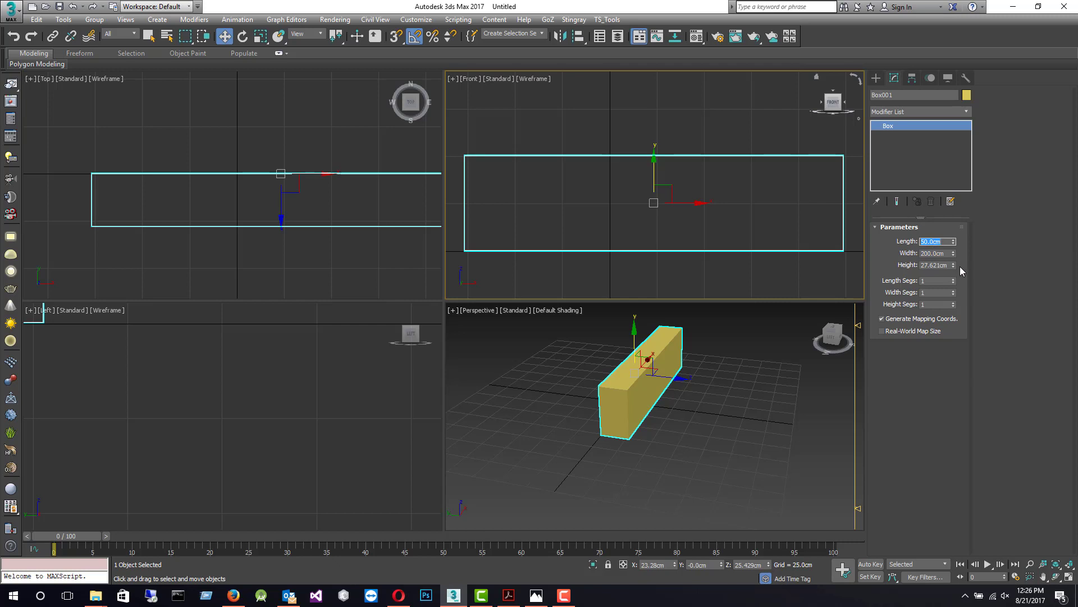
pyautogui.doubleClick(945, 264)
pyautogui.write('4')
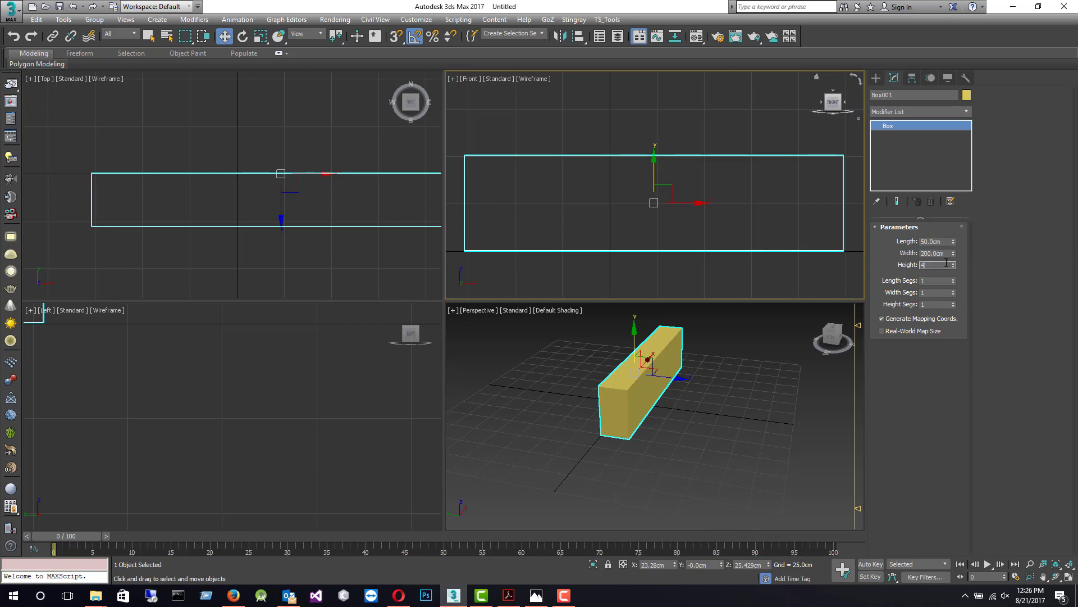
pyautogui.write('0')
pyautogui.press('Return')
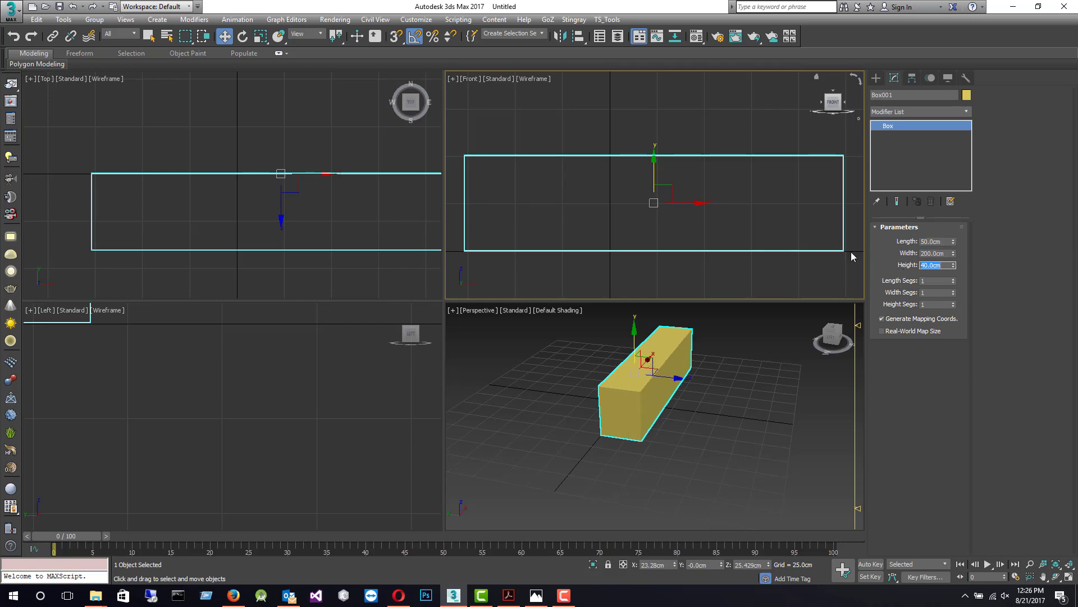
pyautogui.rightClick(720, 246)
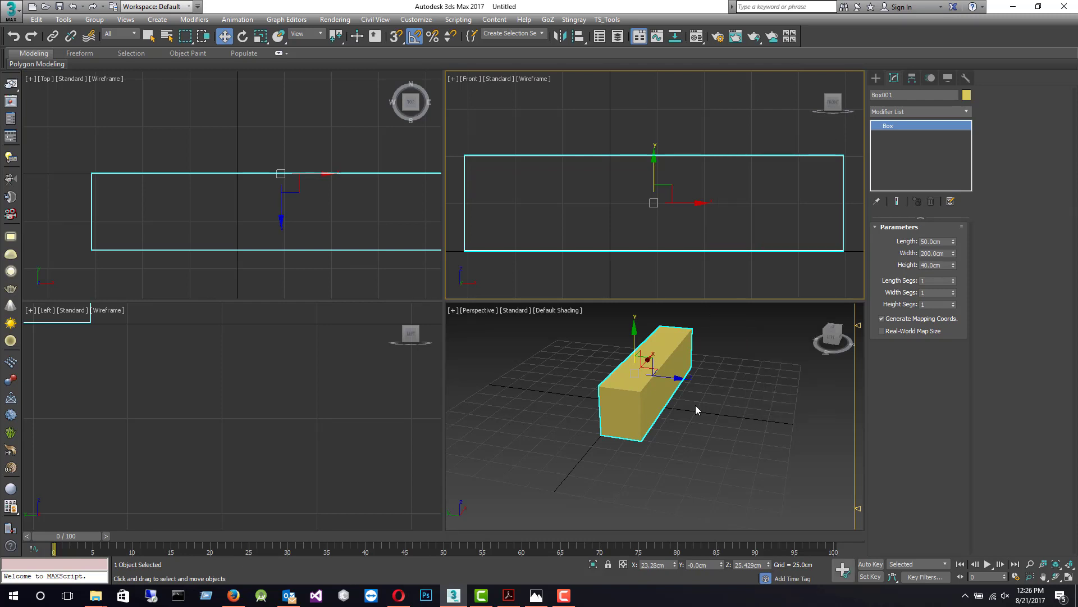
# Reset the box's X position to 0 cm so it is centred on the origin horizontally.
pyautogui.rightClick(675, 565)
pyautogui.scroll(-2, 602, 192)
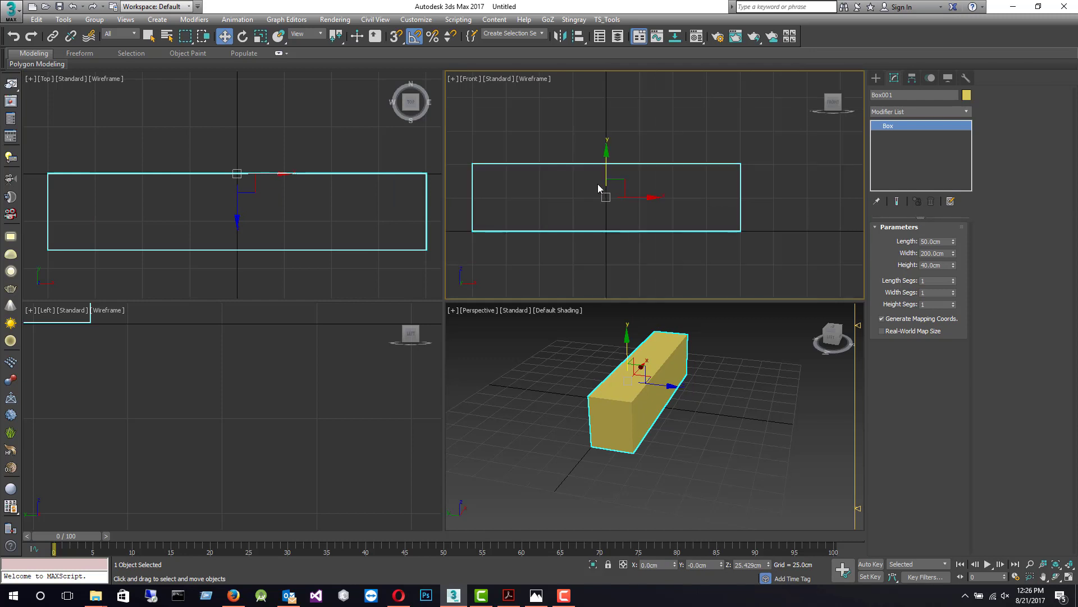
pyautogui.moveTo(597, 183); pyautogui.dragTo(640, 194, button='middle')
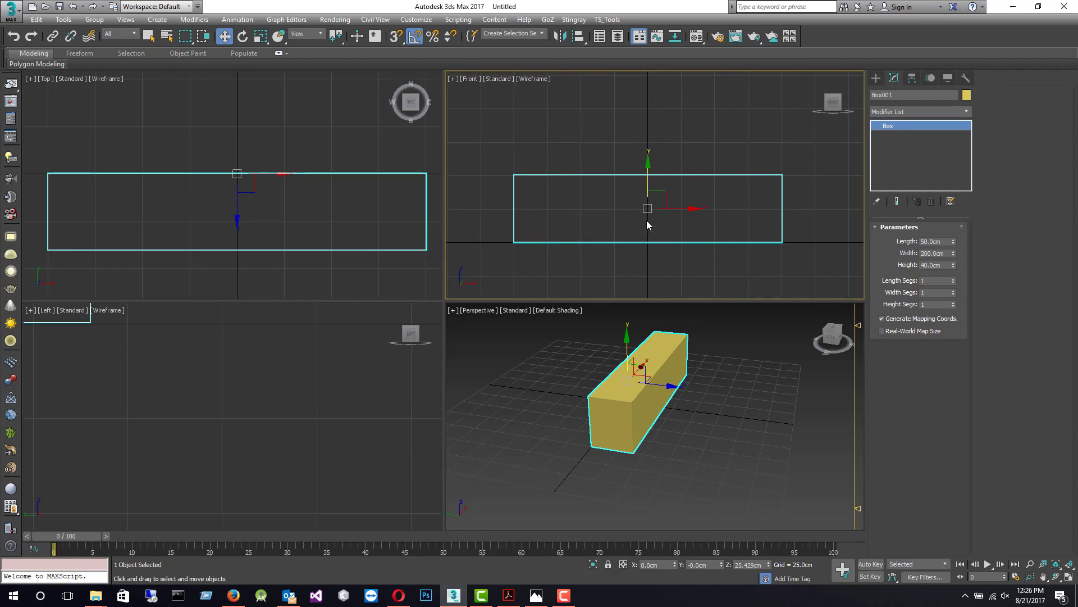
pyautogui.moveTo(291, 367); pyautogui.dragTo(356, 452, button='middle')
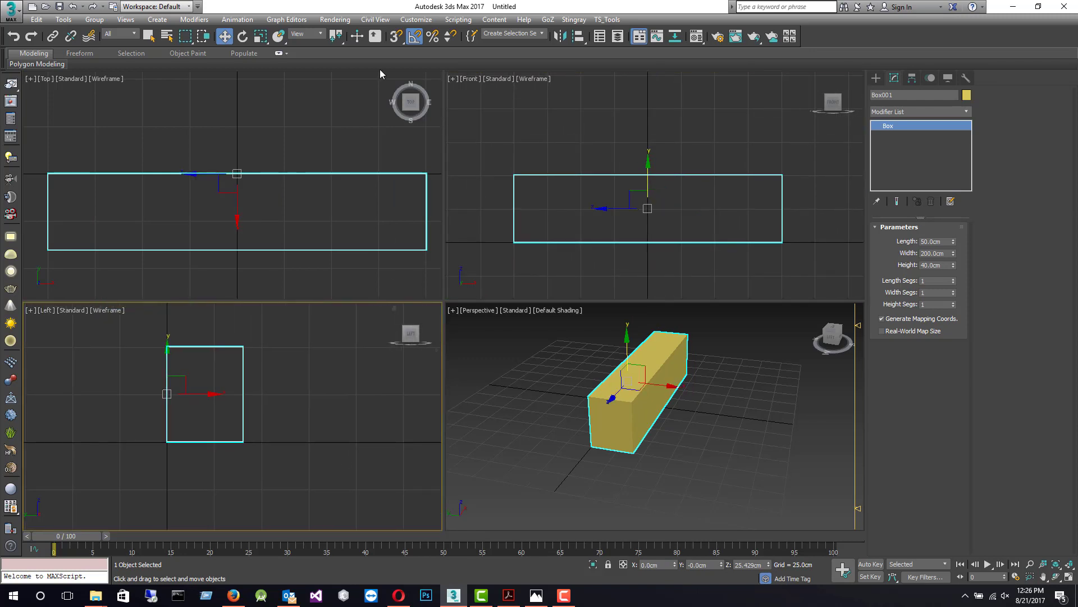
# Check the home grid spacing in Grid and Snap Settings.
pyautogui.rightClick(409, 41)
pyautogui.click(522, 236)
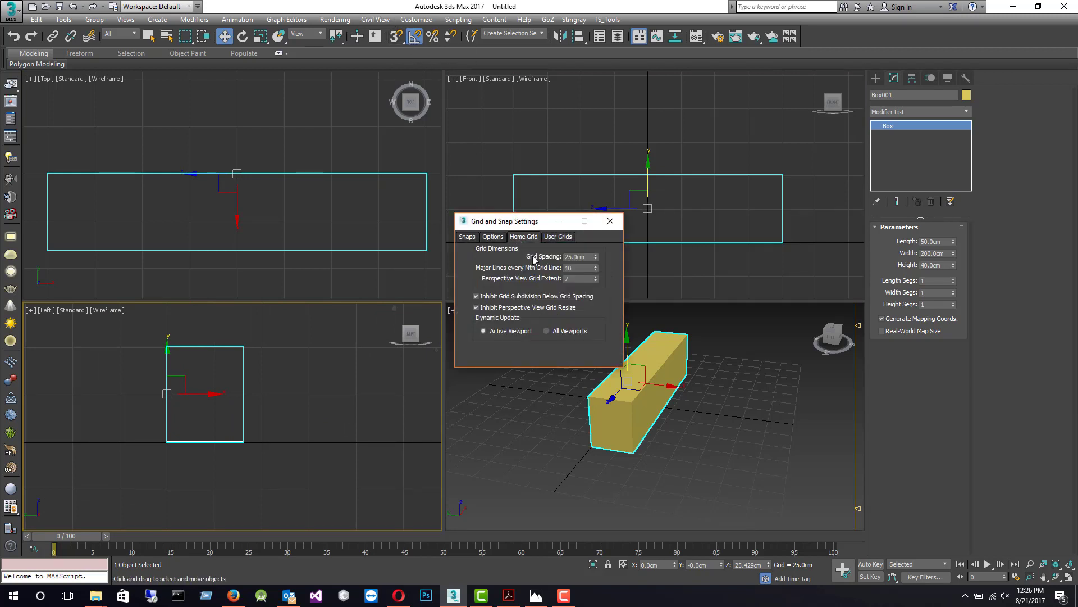
pyautogui.click(610, 221)
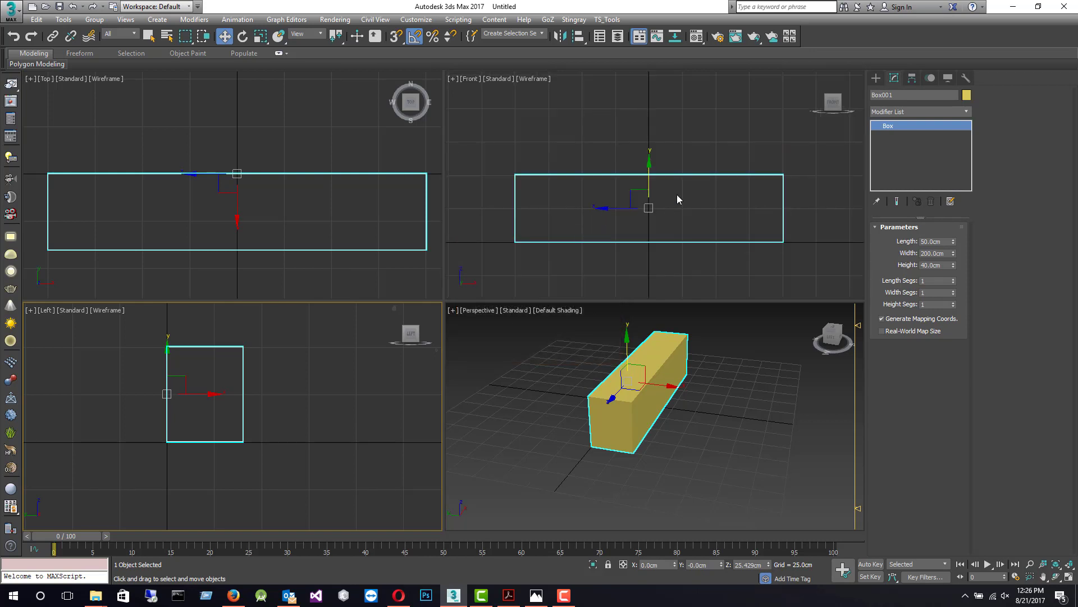
# Convert the box to an Editable Poly.
pyautogui.click(732, 241)
pyautogui.rightClick(724, 207)
pyautogui.moveTo(800, 323)
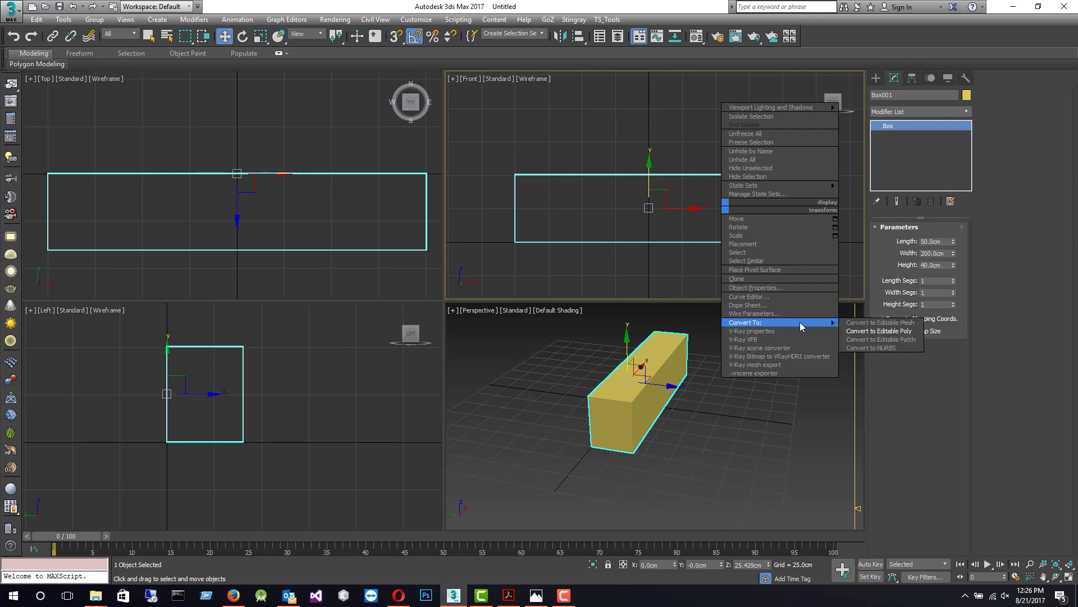
pyautogui.click(867, 331)
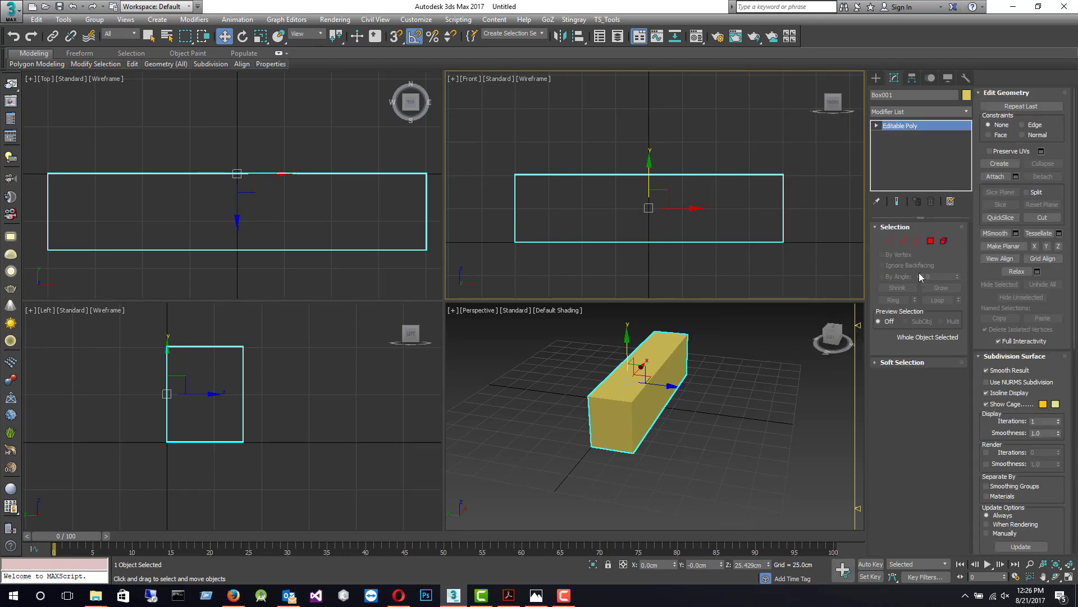
# Connect the four long horizontal edges with one segment and move the new edge loop left to about X -25 cm in the Front view.
pyautogui.click(905, 242)
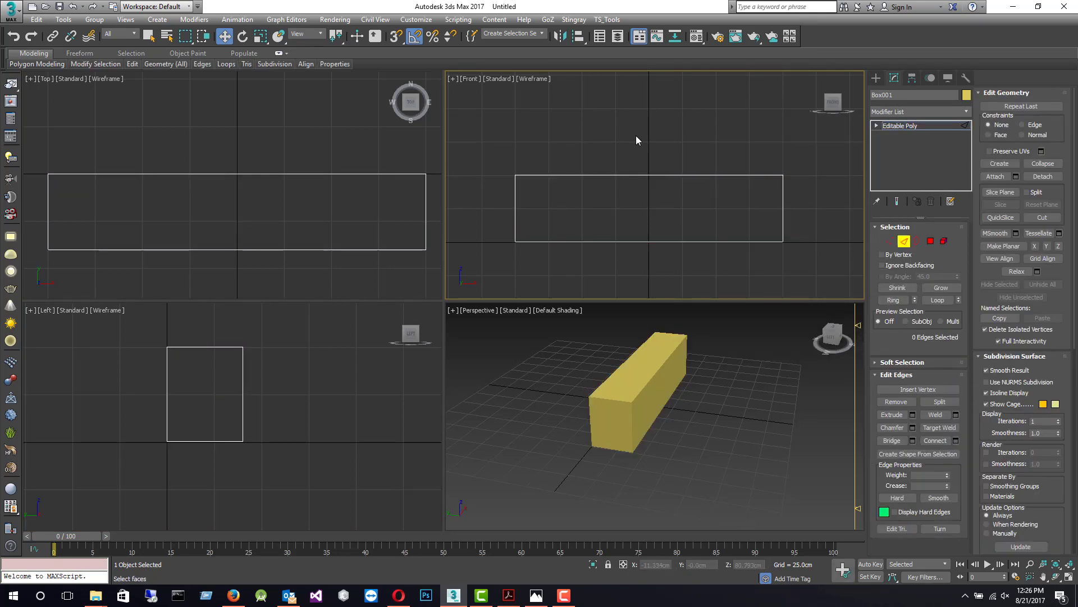
pyautogui.moveTo(694, 274); pyautogui.dragTo(694, 275)
pyautogui.rightClick(677, 214)
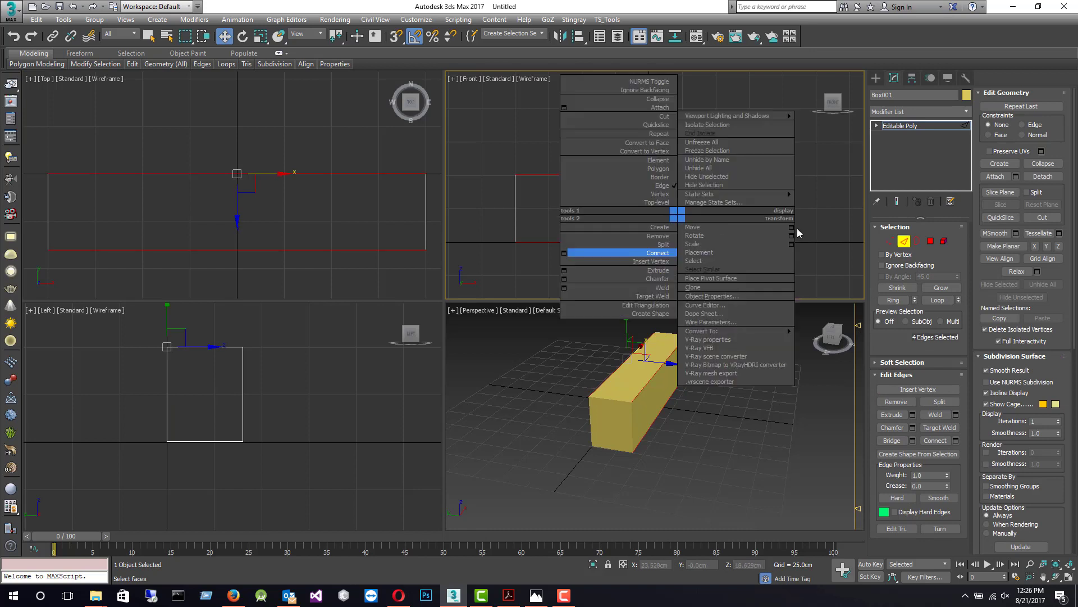
pyautogui.click(565, 253)
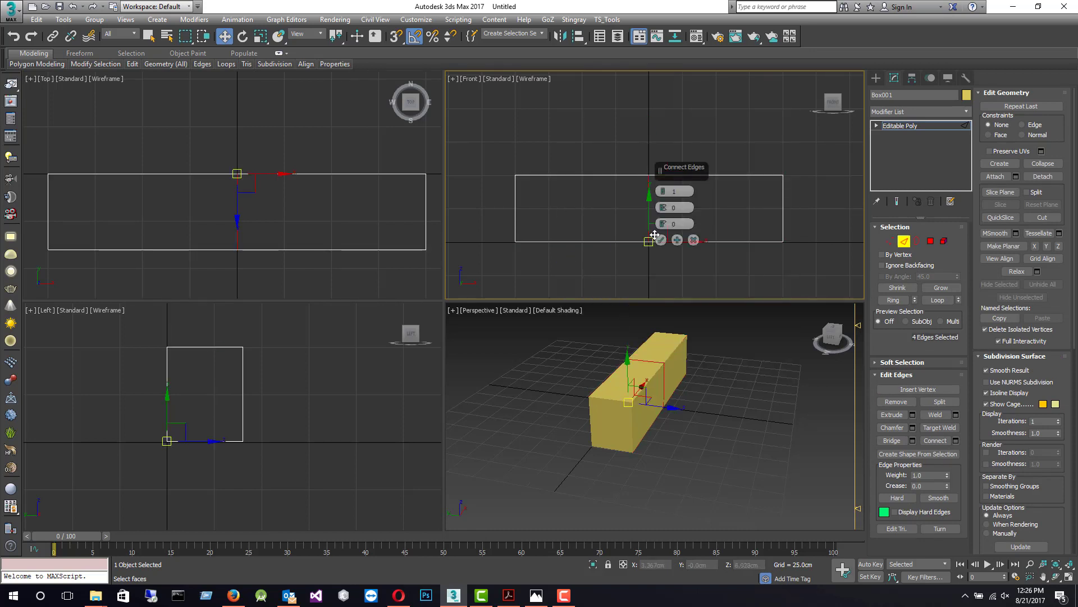
pyautogui.click(661, 240)
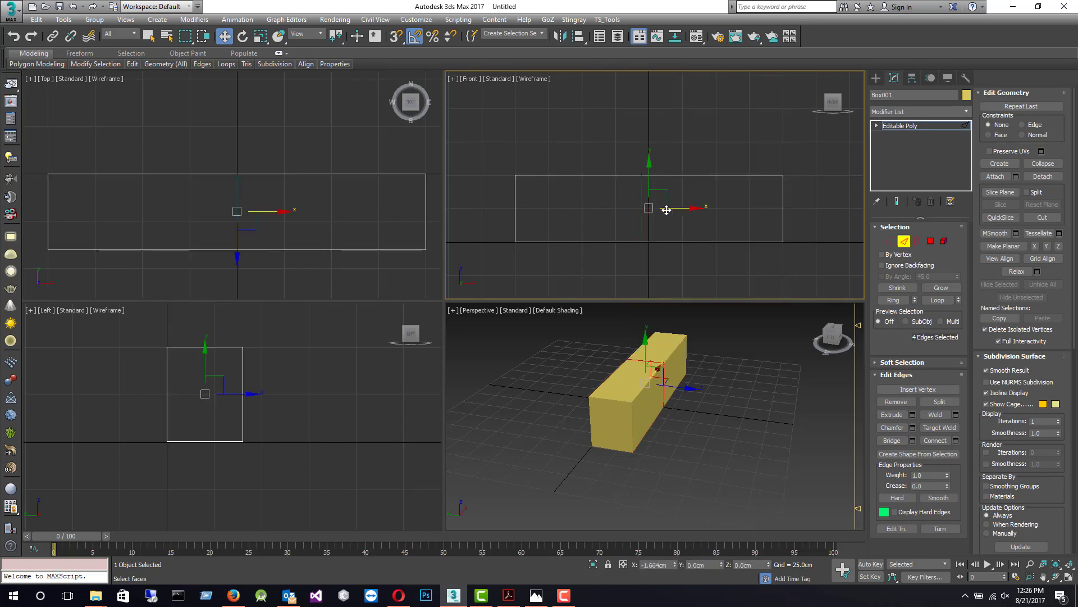
pyautogui.moveTo(618, 210); pyautogui.dragTo(655, 207)
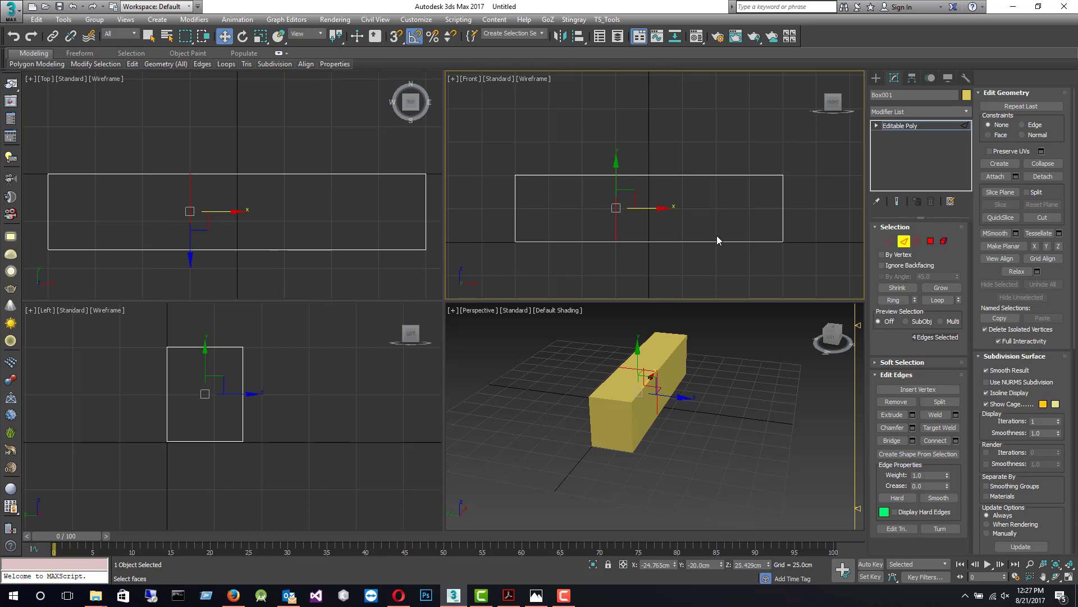
# Connect the four horizontal edges of the longer right-hand section with 3 segments, keeping pinch and slide at 0.
pyautogui.moveTo(711, 166); pyautogui.dragTo(726, 281)
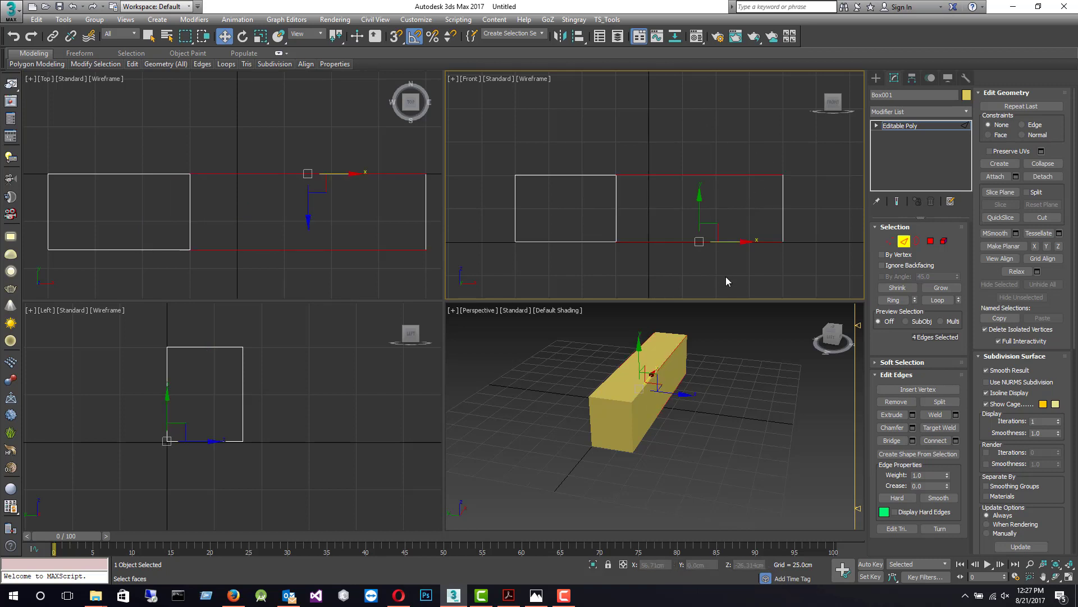
pyautogui.rightClick(731, 211)
pyautogui.click(615, 242)
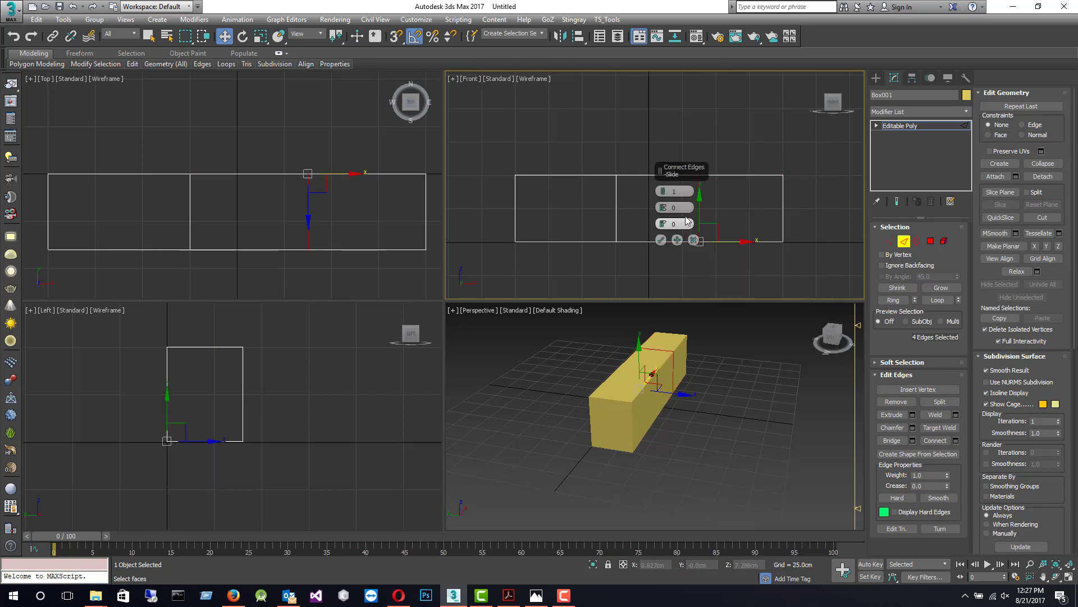
pyautogui.click(664, 192)
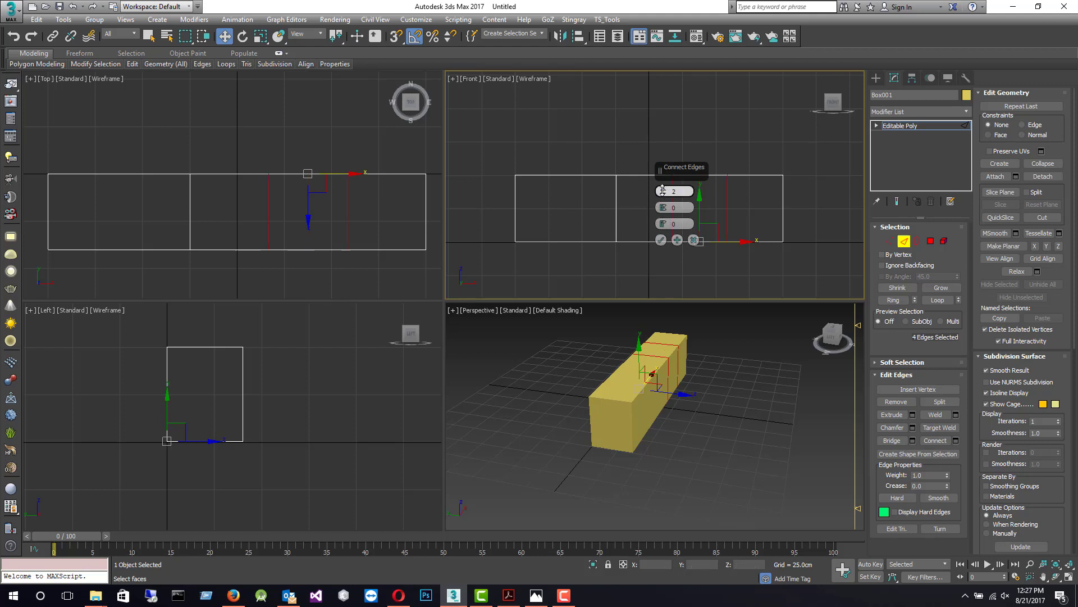
pyautogui.click(663, 191)
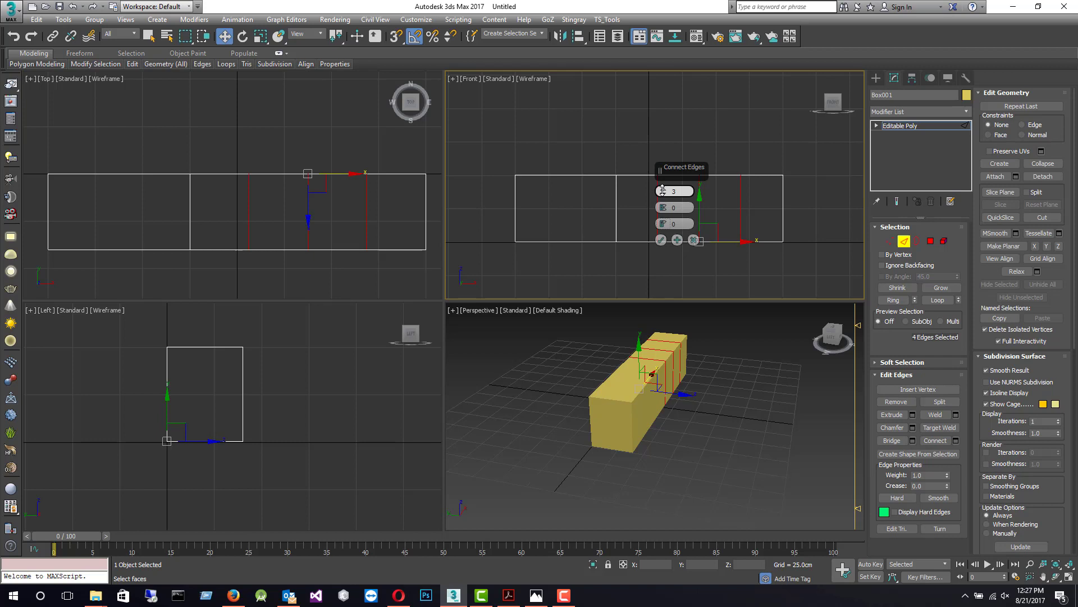
pyautogui.click(663, 190)
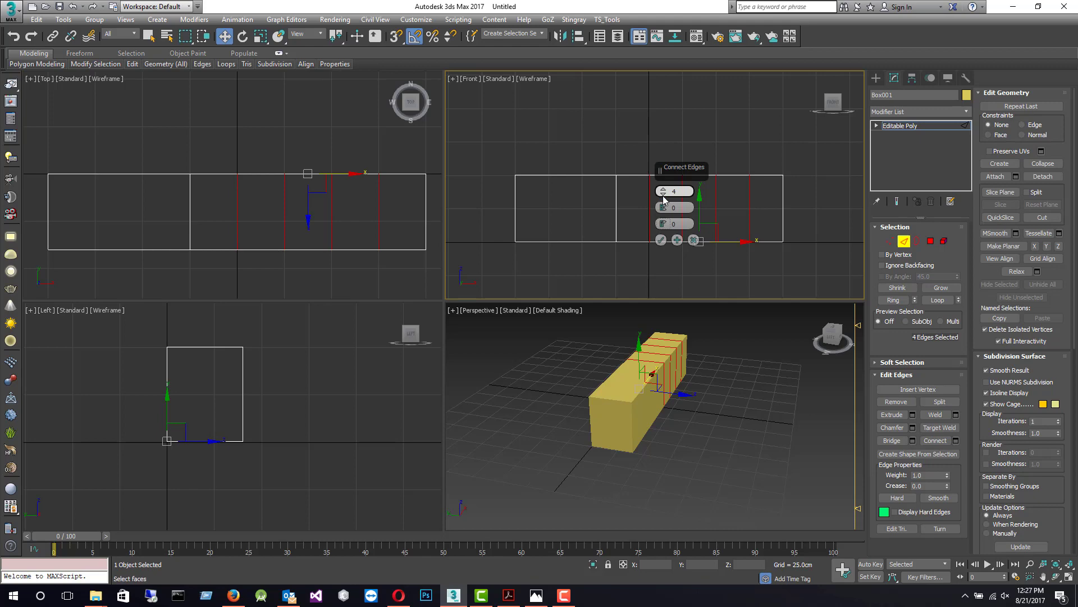
pyautogui.click(663, 195)
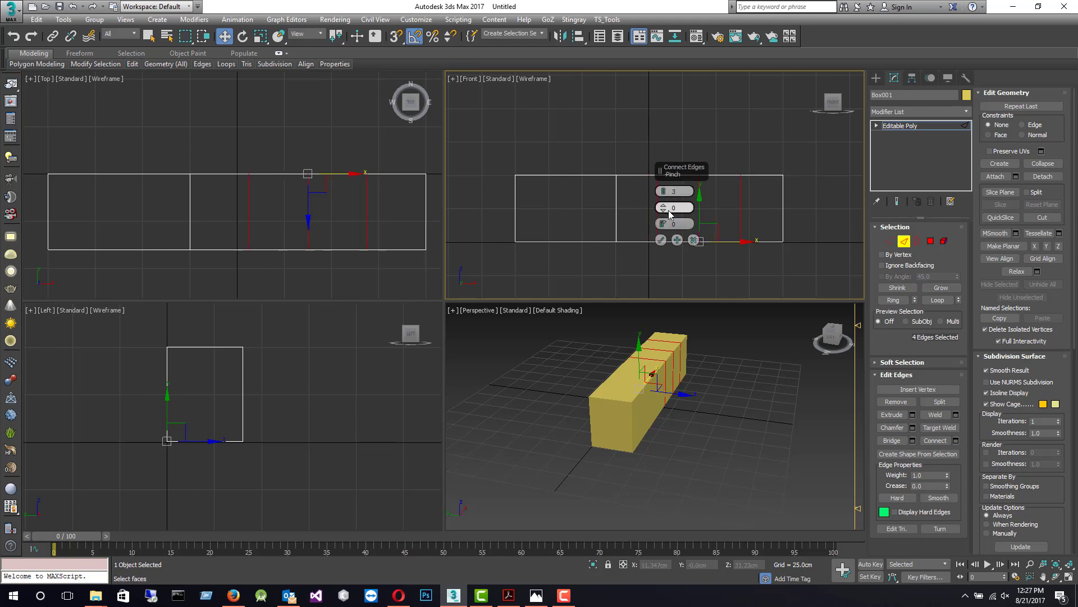
pyautogui.click(662, 239)
# Consult the living-room reference image in Photos, and connect all vertical edges of the box with one horizontal edge loop at mid-height.
pyautogui.click(536, 595)
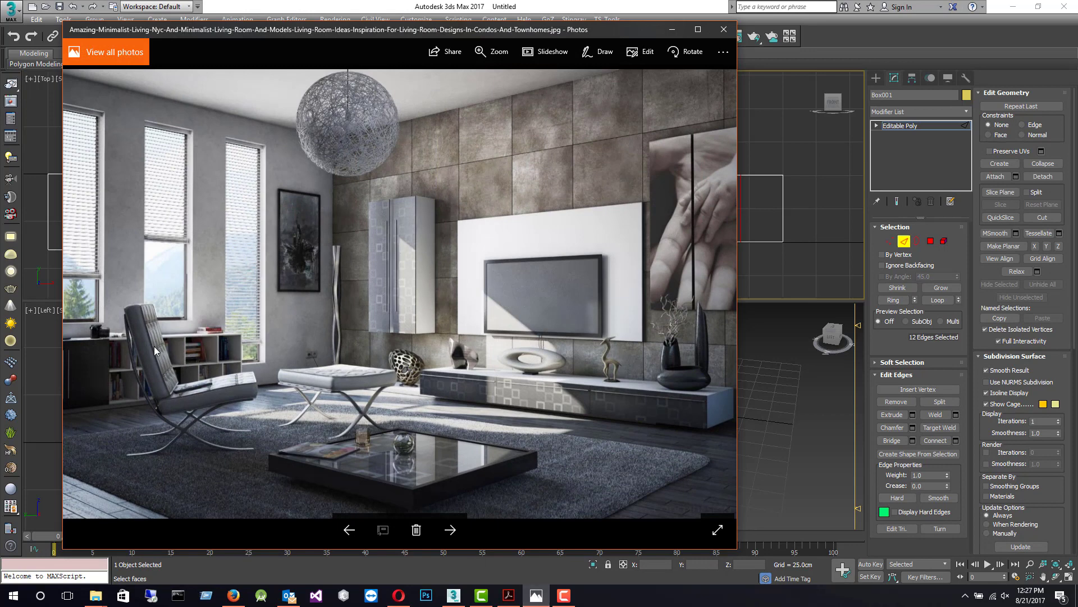
pyautogui.click(800, 60)
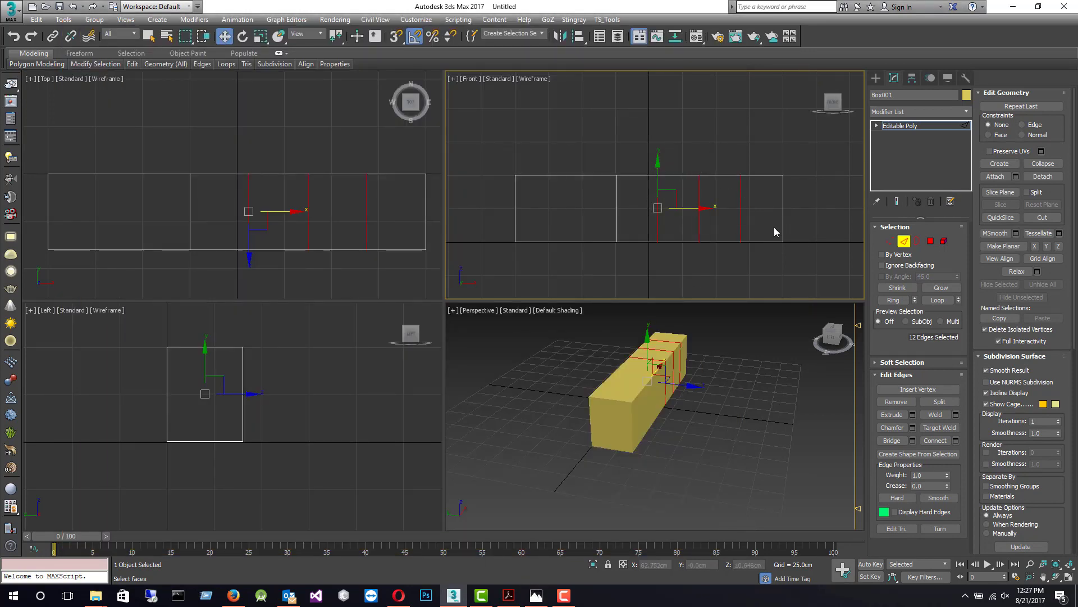
pyautogui.moveTo(800, 211); pyautogui.dragTo(476, 223)
pyautogui.rightClick(537, 231)
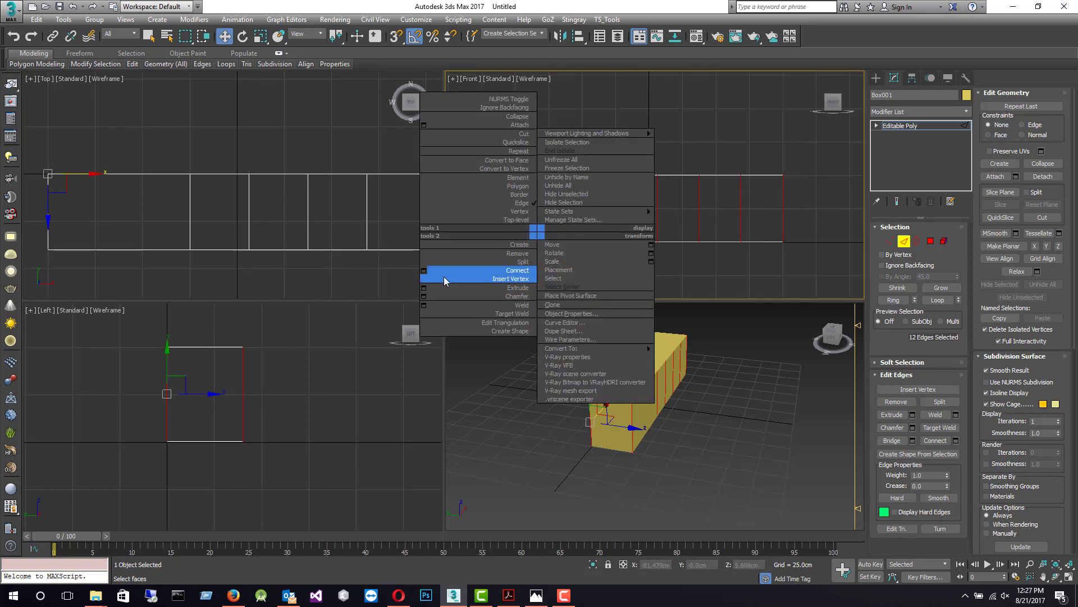
pyautogui.click(425, 271)
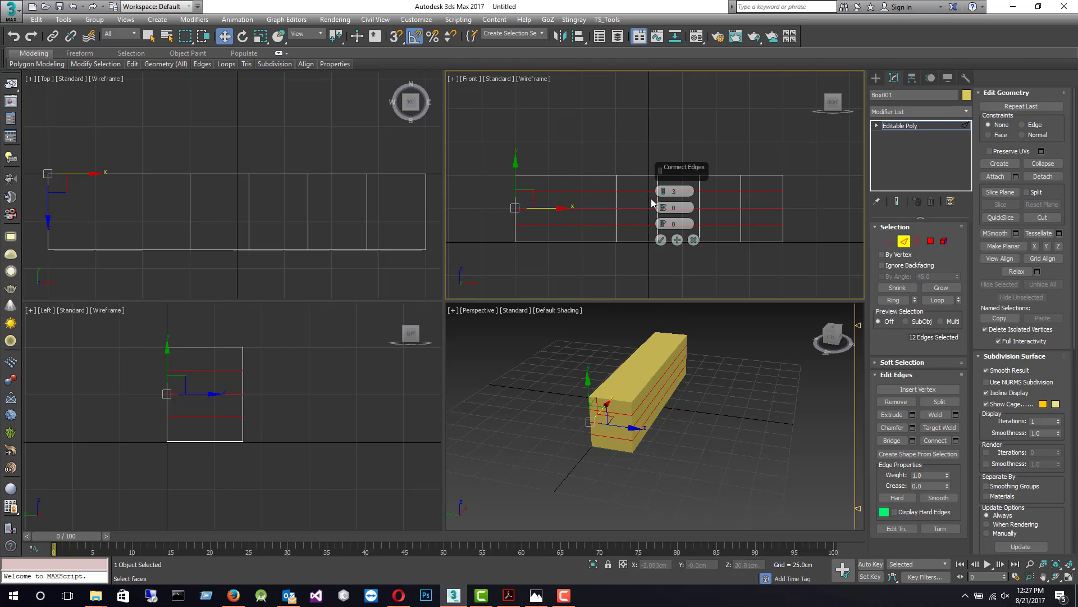
pyautogui.click(661, 239)
# Select all eight front polygons of the four-column, two-row section in the Front view, using Polygon sub-object level.
pyautogui.scroll(2, 754, 215)
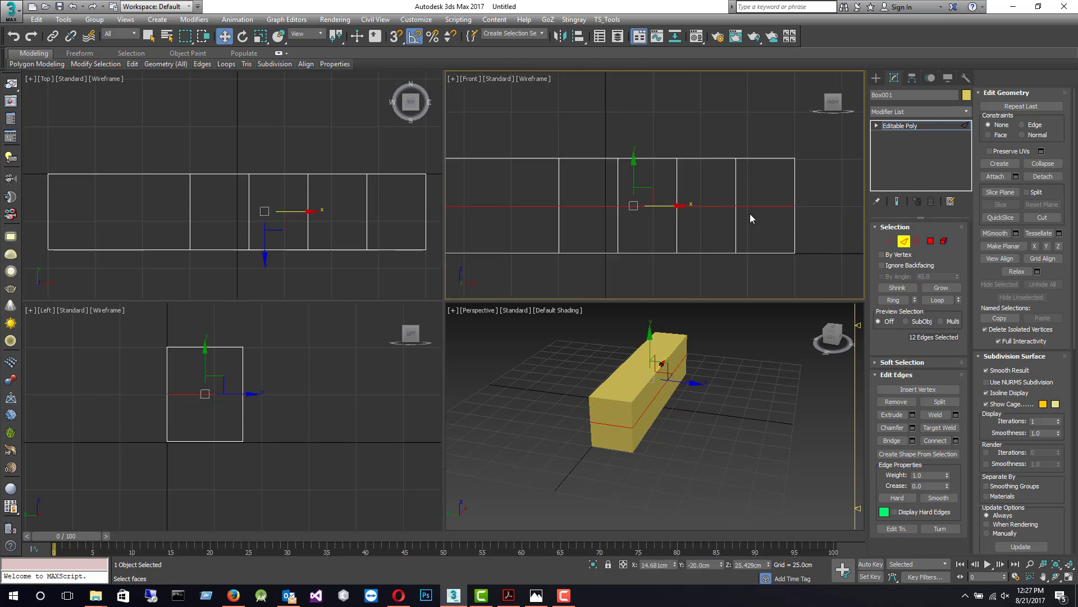
pyautogui.click(931, 241)
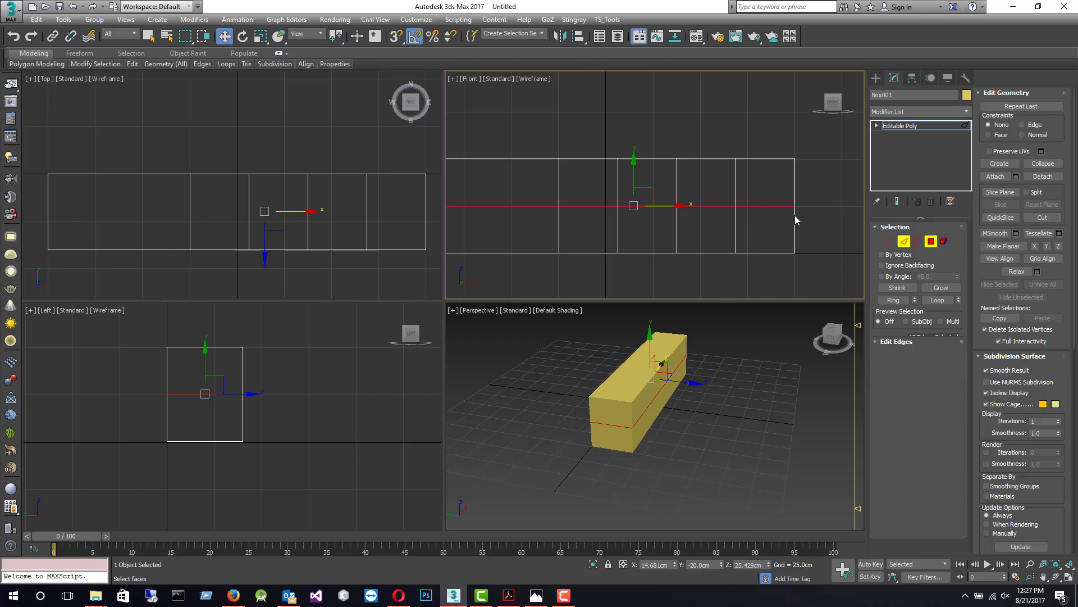
pyautogui.click(611, 176)
pyautogui.keyDown('ctrl'); pyautogui.click(605, 233); pyautogui.keyUp('ctrl')
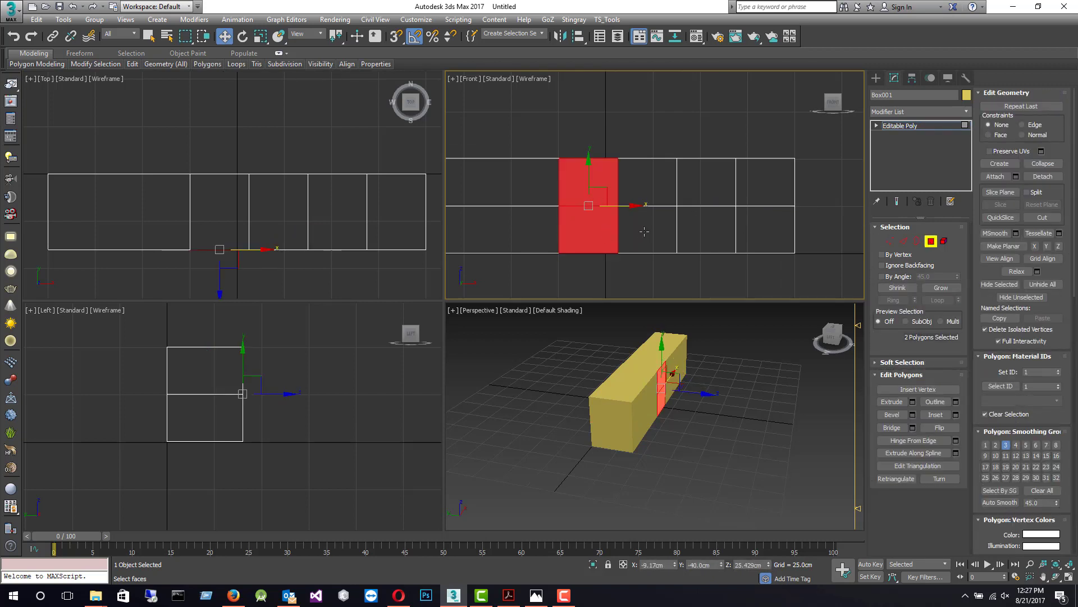
pyautogui.keyDown('ctrl'); pyautogui.click(646, 231); pyautogui.keyUp('ctrl')
pyautogui.keyDown('ctrl'); pyautogui.click(656, 182); pyautogui.keyUp('ctrl')
pyautogui.keyDown('ctrl'); pyautogui.click(691, 176); pyautogui.keyUp('ctrl')
pyautogui.keyDown('ctrl'); pyautogui.click(699, 224); pyautogui.keyUp('ctrl')
pyautogui.keyDown('ctrl'); pyautogui.click(763, 230); pyautogui.keyUp('ctrl')
pyautogui.keyDown('ctrl'); pyautogui.click(764, 180); pyautogui.keyUp('ctrl')
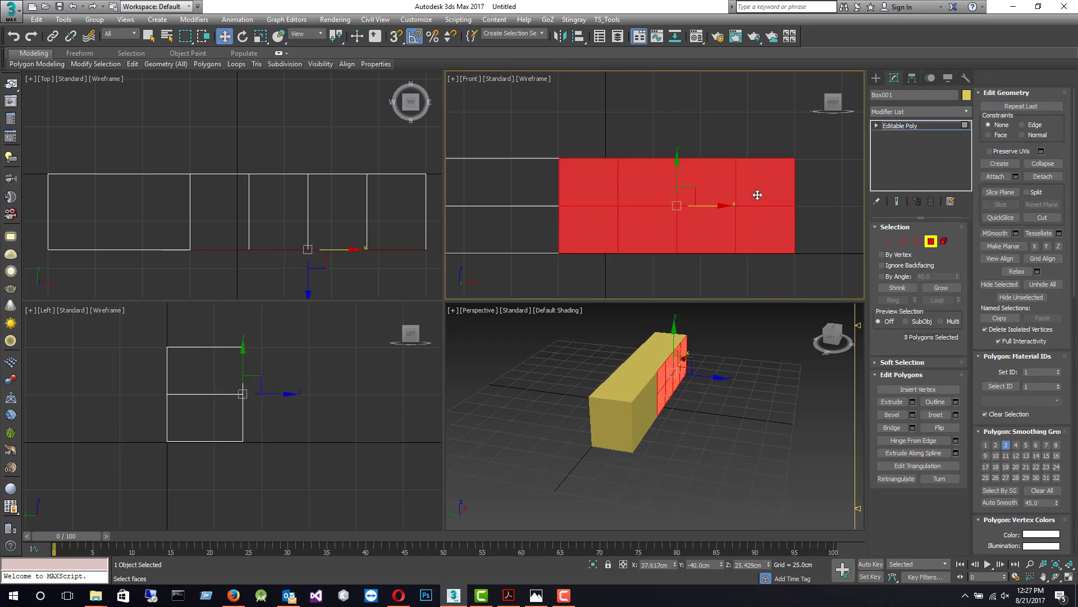
# Turn the Perspective view toward the cabinet's front and display it with Edged Faces.
pyautogui.keyDown('alt'); pyautogui.moveTo(705, 369); pyautogui.dragTo(618, 349, button='middle'); pyautogui.keyUp('alt')
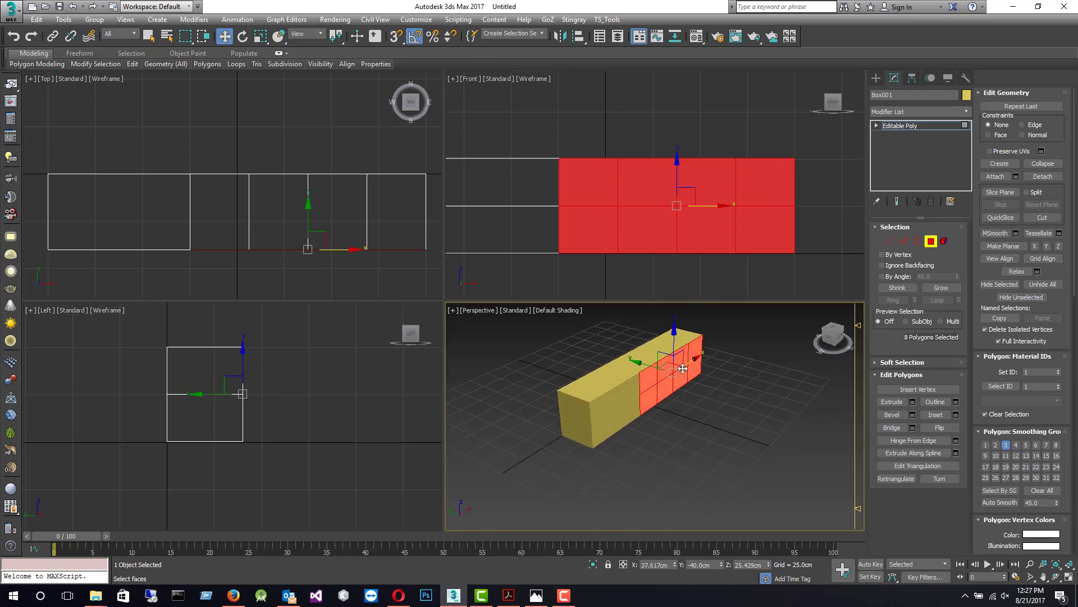
pyautogui.scroll(5, 618, 348)
pyautogui.click(555, 312)
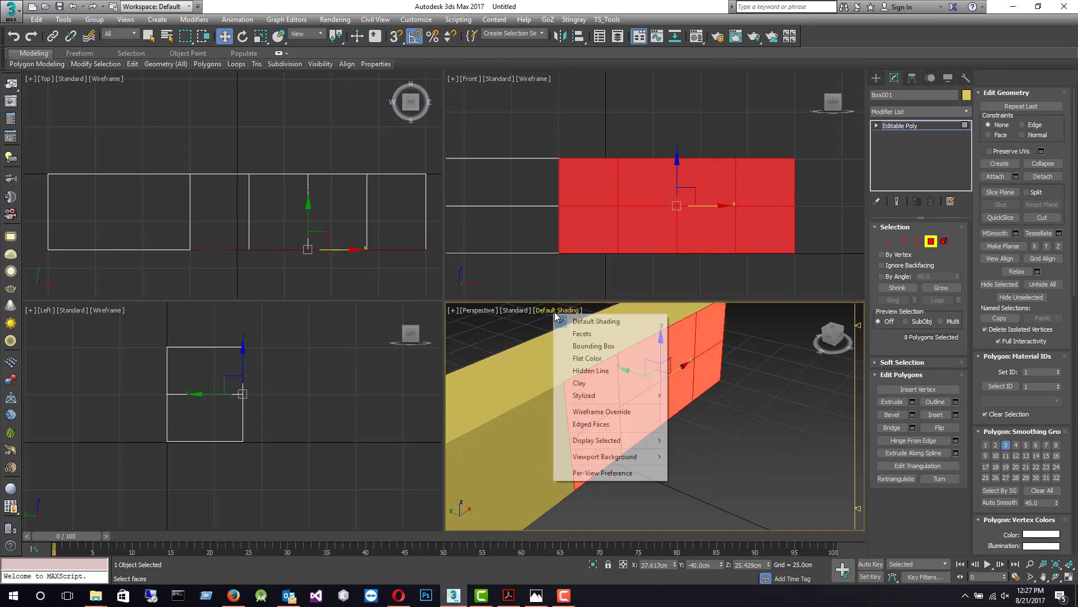
pyautogui.click(597, 424)
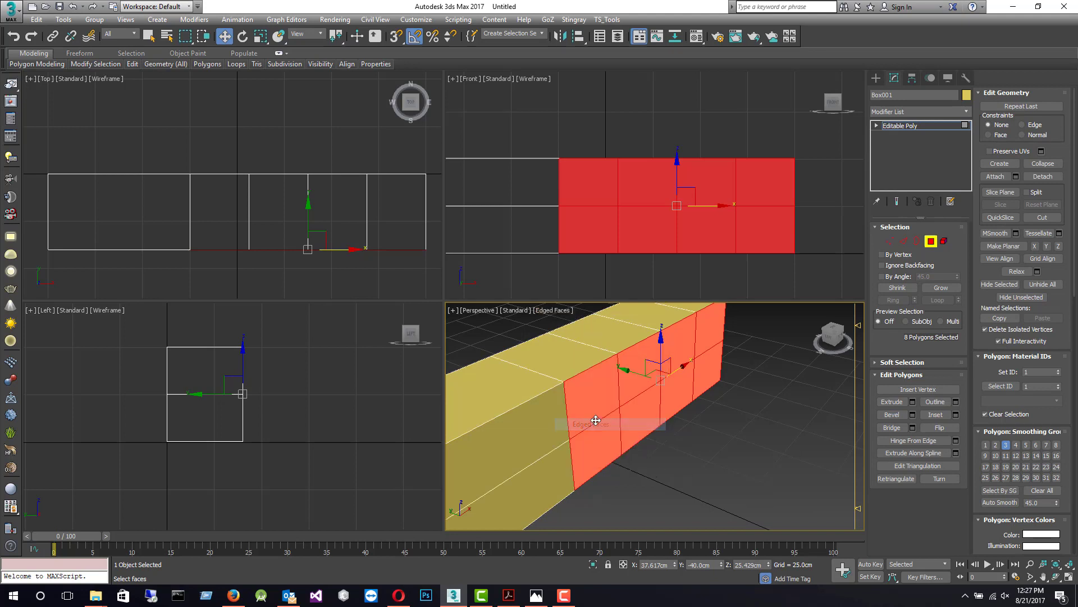
# Inset the eight selected front polygons By Polygon with an amount of 2 cm.
pyautogui.rightClick(669, 240)
pyautogui.rightClick(669, 342)
pyautogui.rightClick(753, 362)
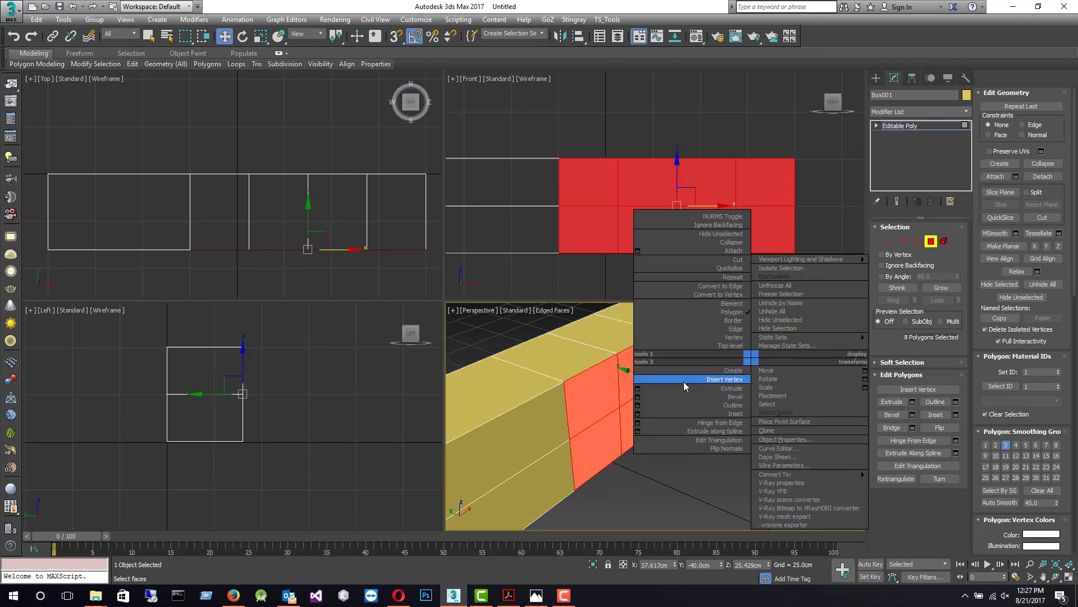
pyautogui.click(655, 413)
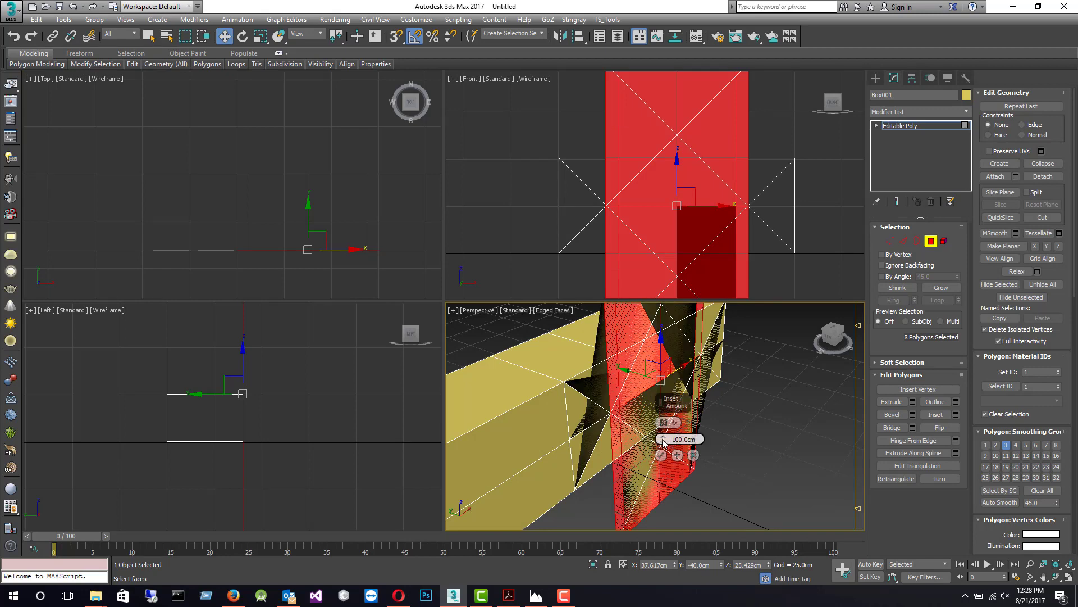
pyautogui.rightClick(664, 439)
pyautogui.click(675, 425)
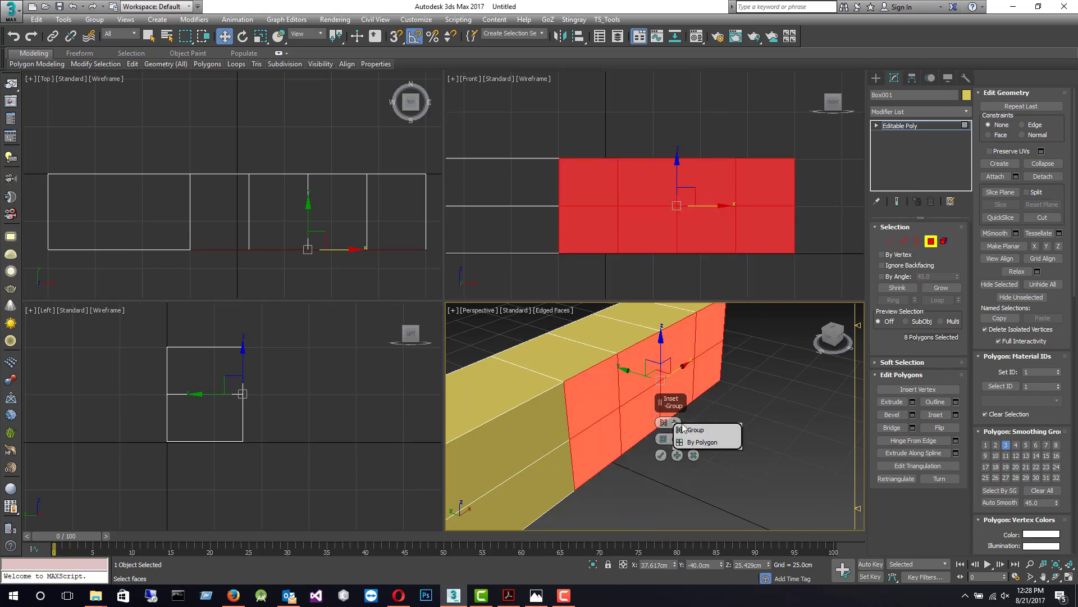
pyautogui.click(723, 444)
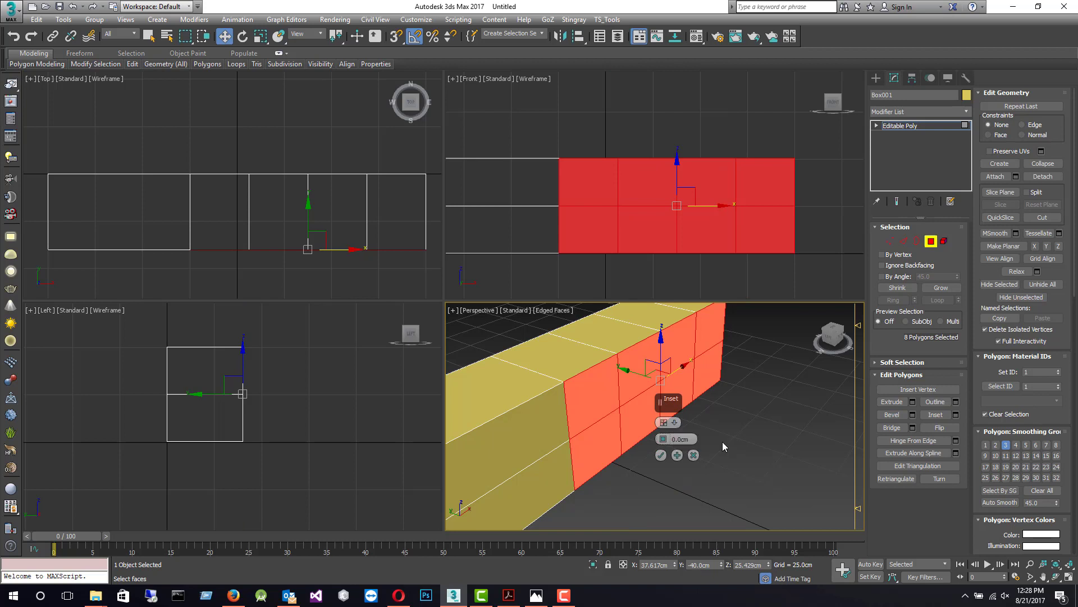
pyautogui.click(664, 437)
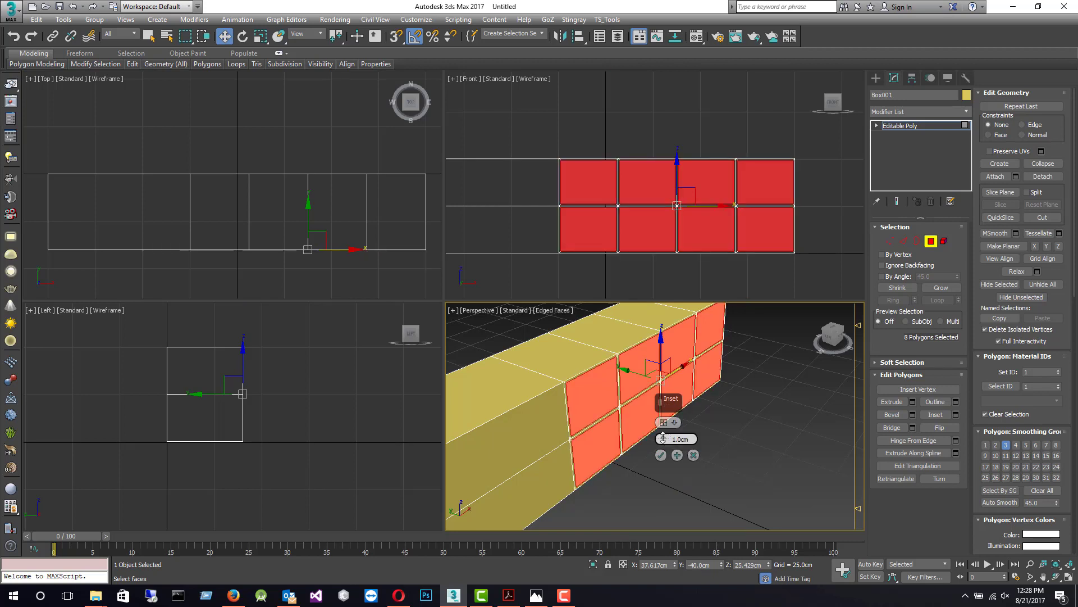
pyautogui.click(663, 436)
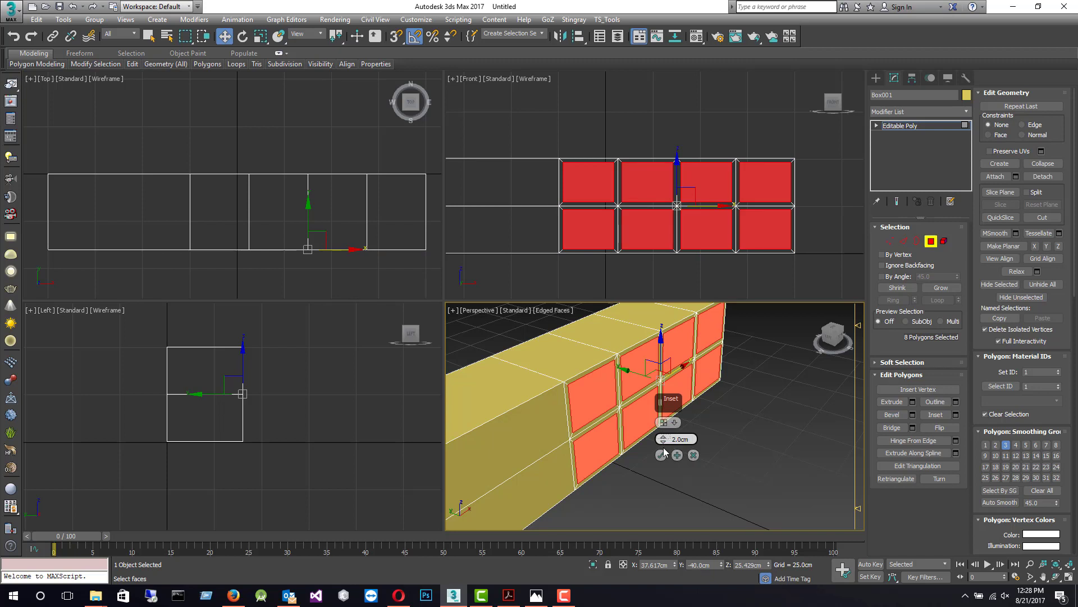
pyautogui.click(661, 454)
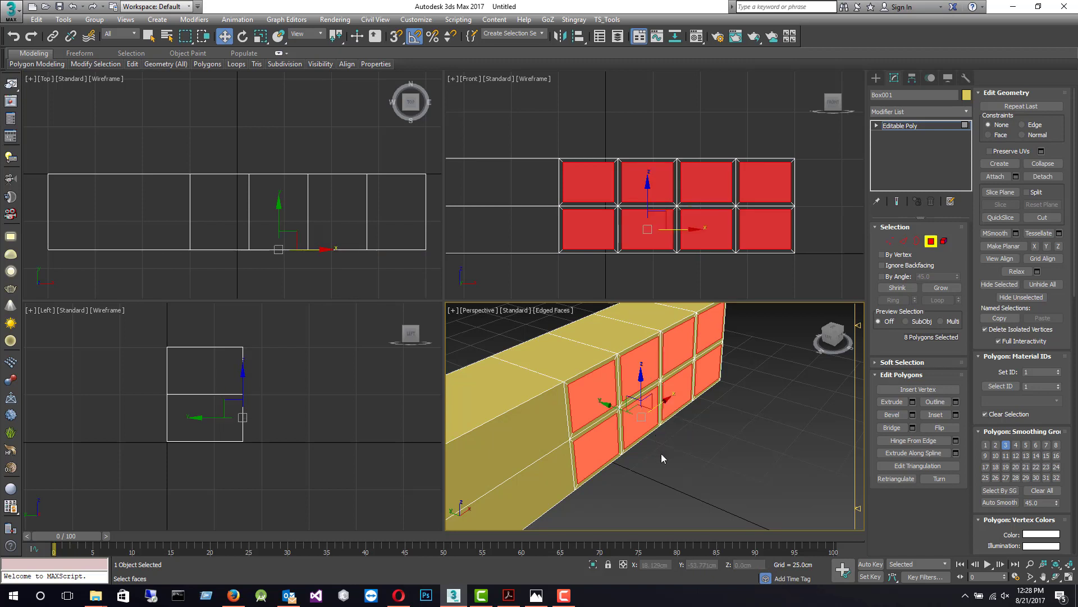
# Extrude the eight inset polygons by -38 cm to form open compartments, and clear the polygon selection.
pyautogui.rightClick(694, 406)
pyautogui.click(581, 437)
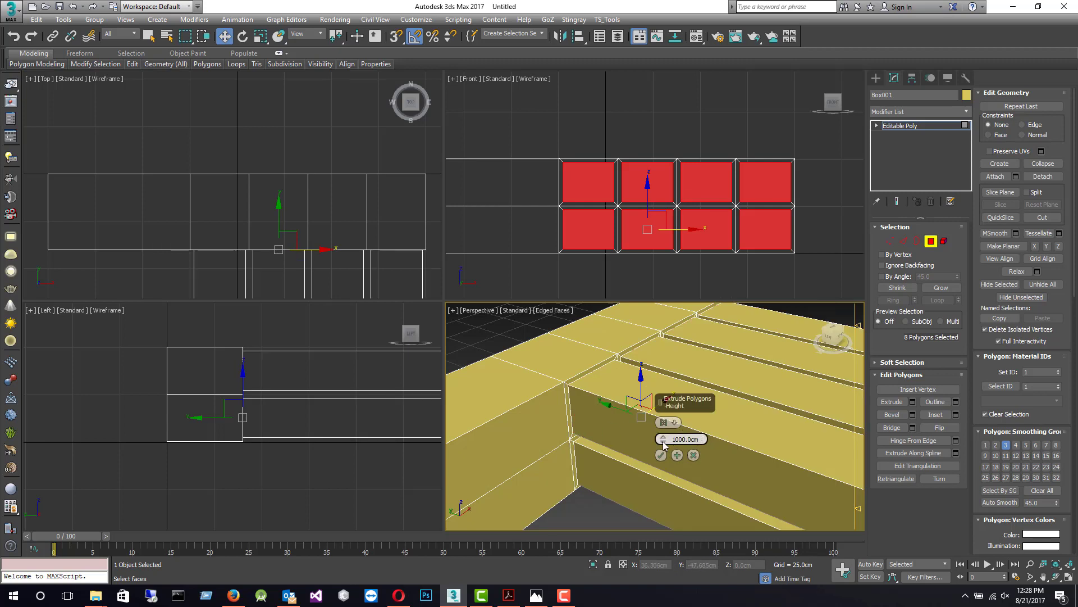
pyautogui.rightClick(664, 444)
pyautogui.moveTo(663, 440); pyautogui.dragTo(664, 437)
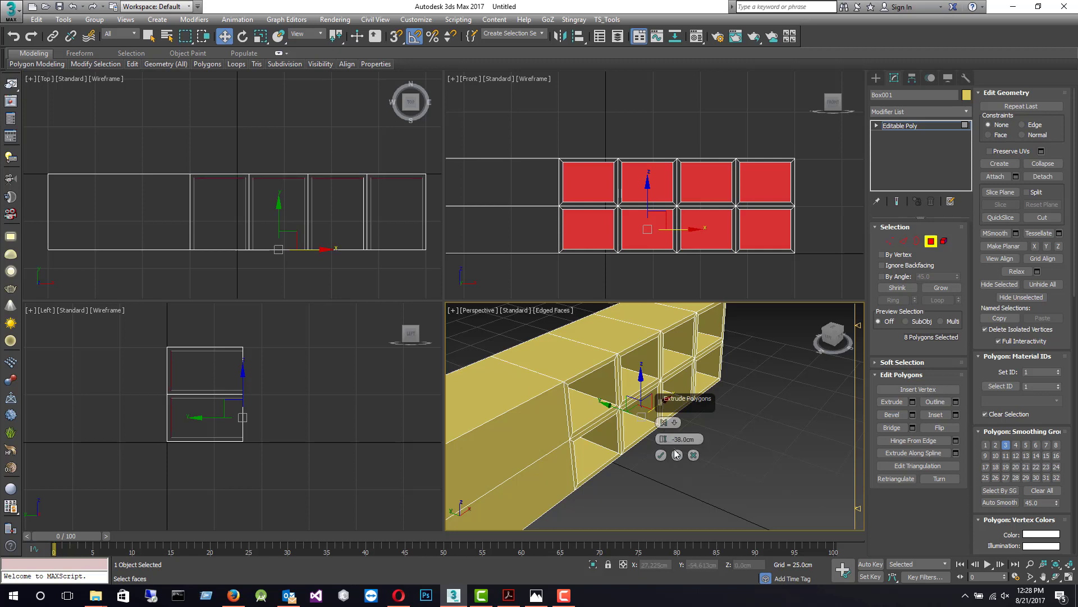
pyautogui.click(660, 455)
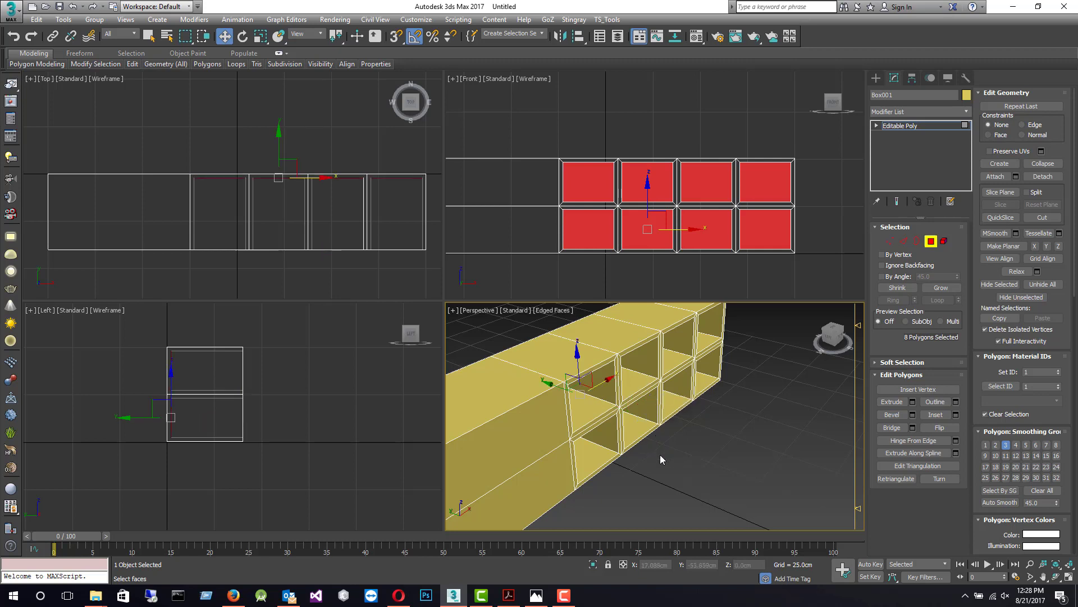
pyautogui.keyDown('alt'); pyautogui.moveTo(713, 404); pyautogui.dragTo(685, 426, button='middle'); pyautogui.keyUp('alt')
pyautogui.click(624, 449)
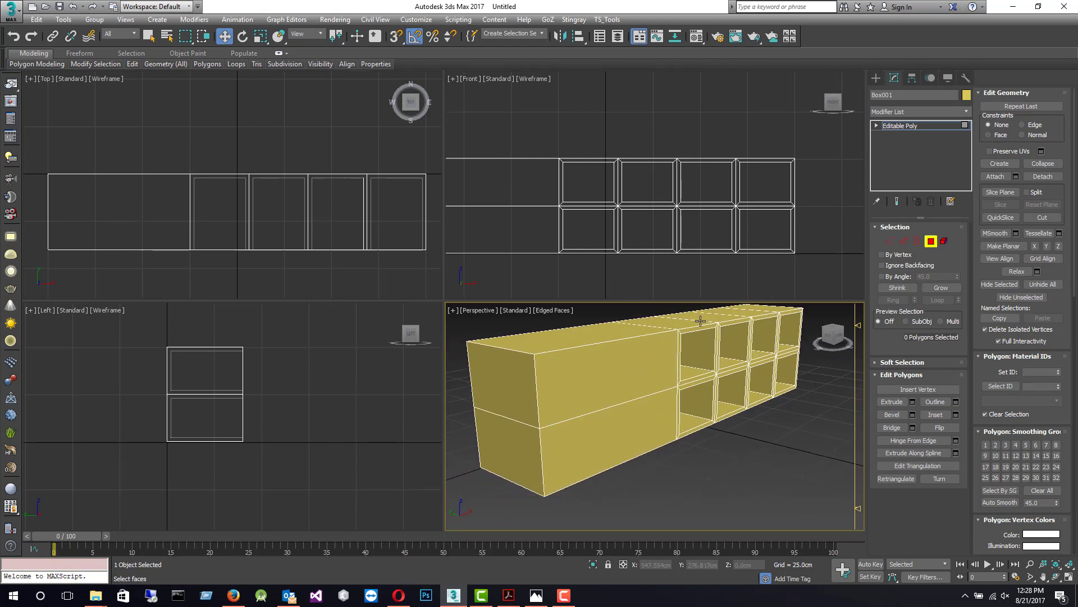
# Connect the ring of six lengthwise edges on the cabinet's undivided section with one segment, keeping pinch and slide at 0.
pyautogui.press('2')
pyautogui.click(610, 343)
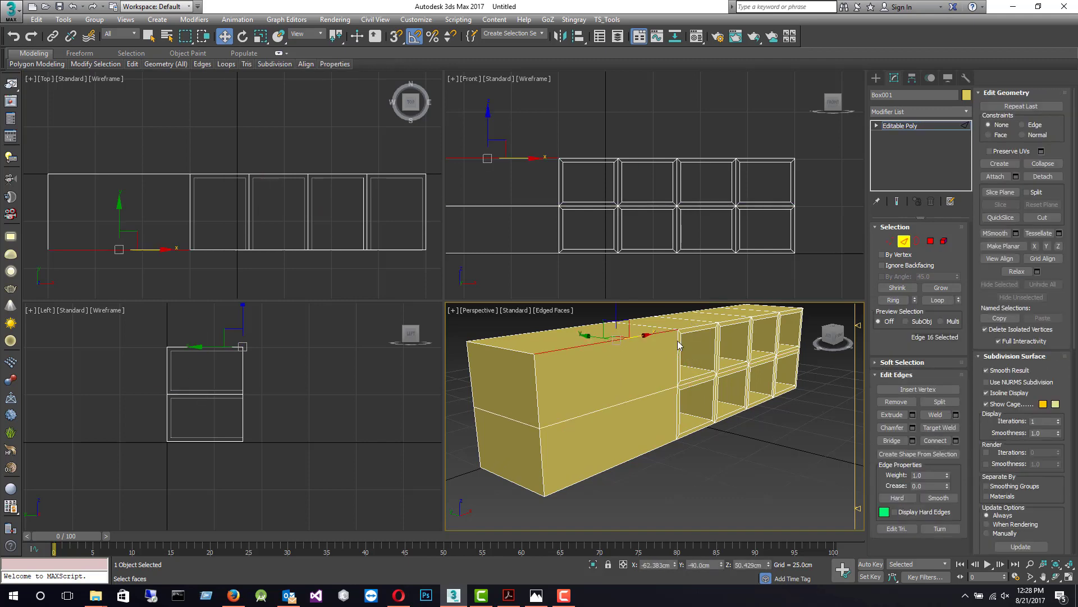
pyautogui.click(893, 300)
pyautogui.rightClick(627, 404)
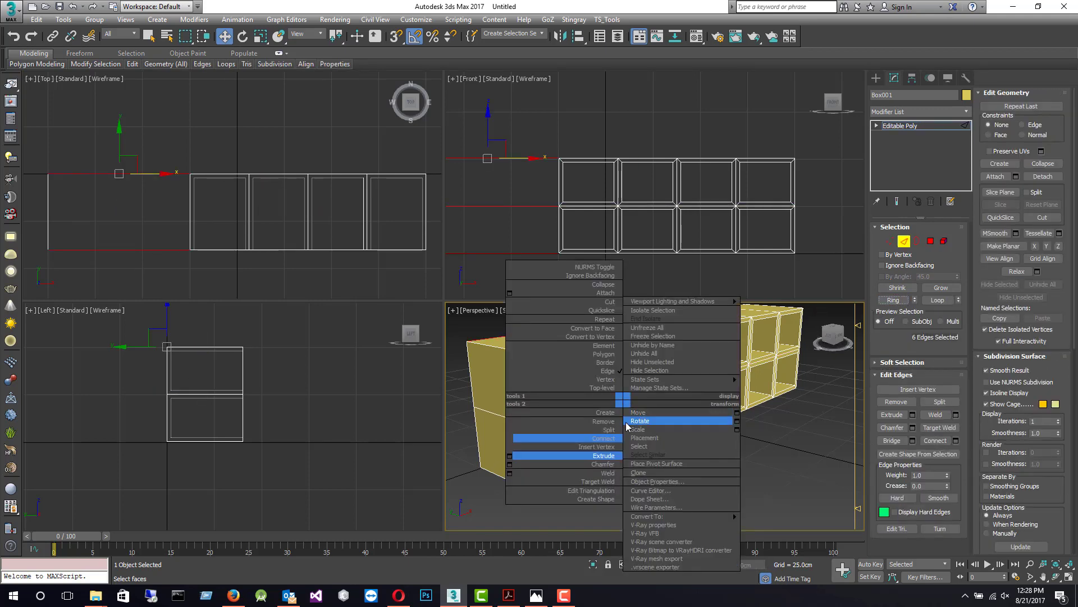
pyautogui.click(510, 438)
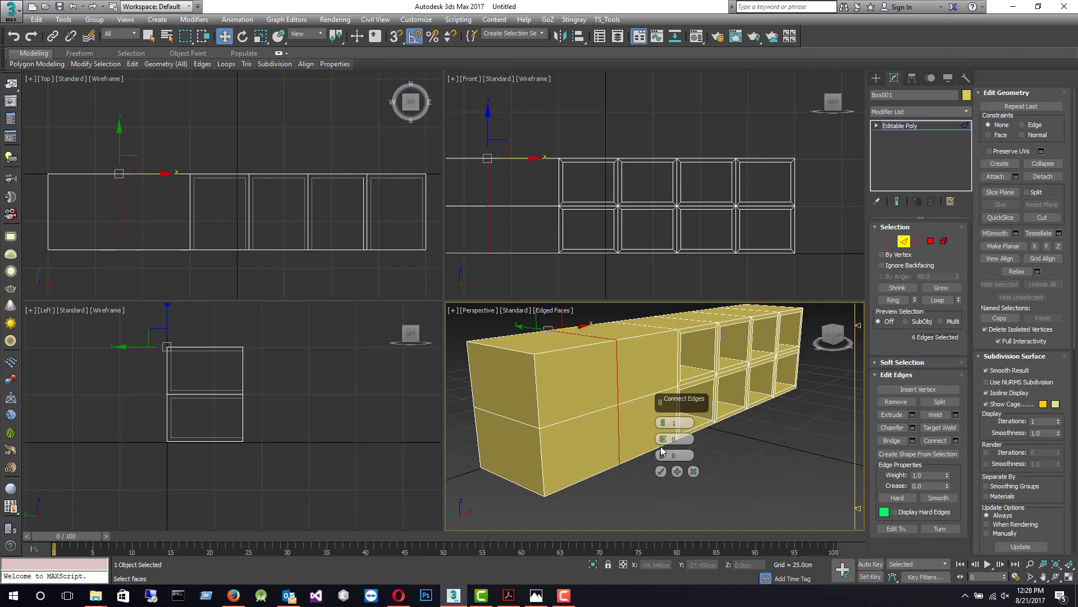
pyautogui.click(661, 471)
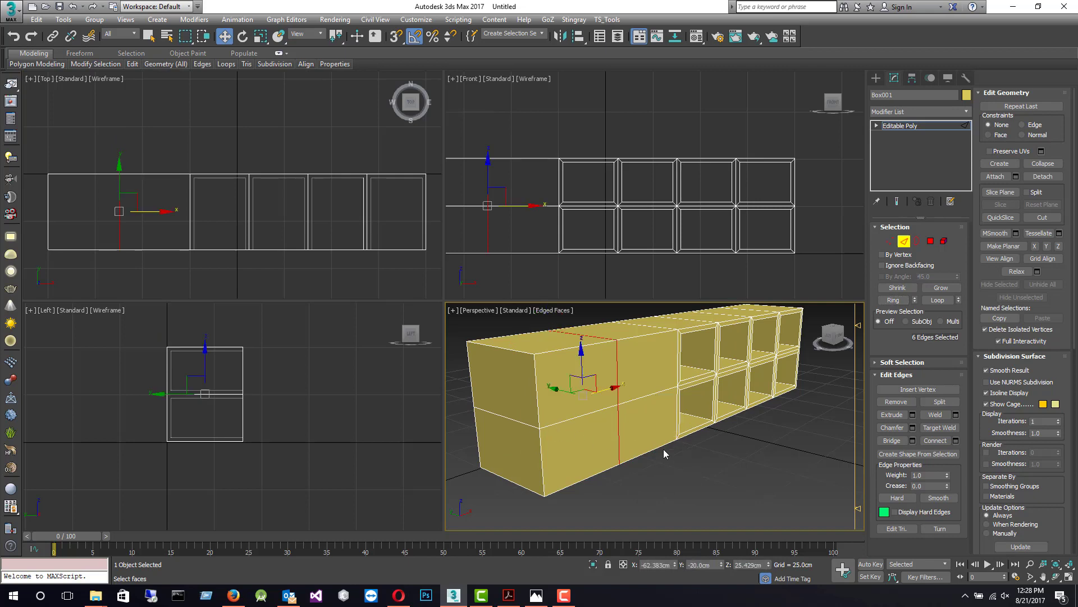
# Inset the two stacked front polygons at the cabinet's undivided end as a Group by 1 cm.
pyautogui.moveTo(665, 423)
pyautogui.keyDown('alt'); pyautogui.mouseDown(button='middle')
pyautogui.moveTo(688, 427)
pyautogui.moveTo(677, 428)
pyautogui.mouseUp(button='middle'); pyautogui.keyUp('alt')
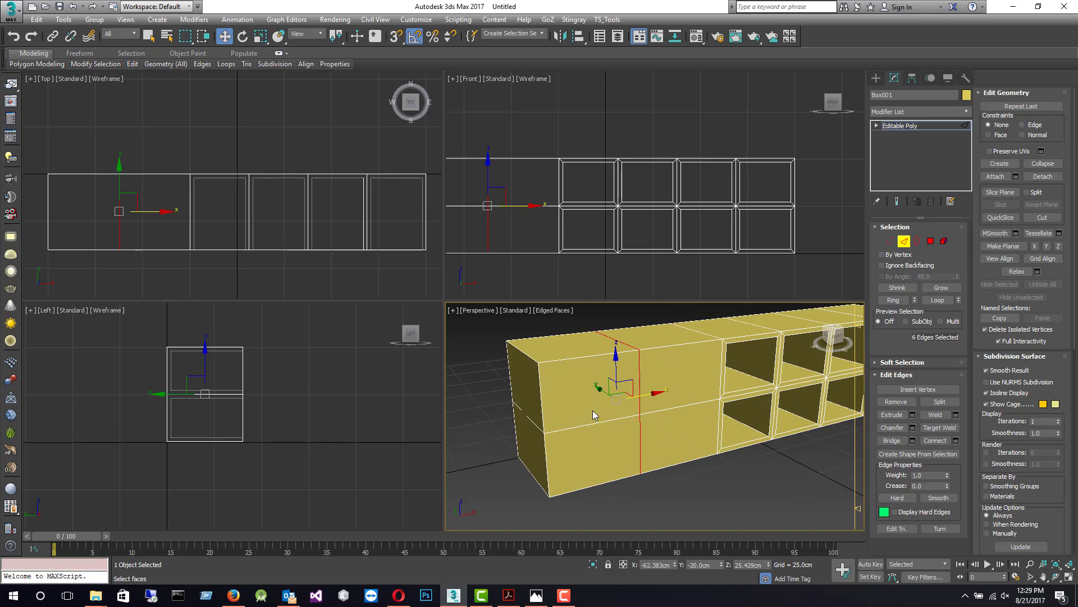
pyautogui.click(930, 241)
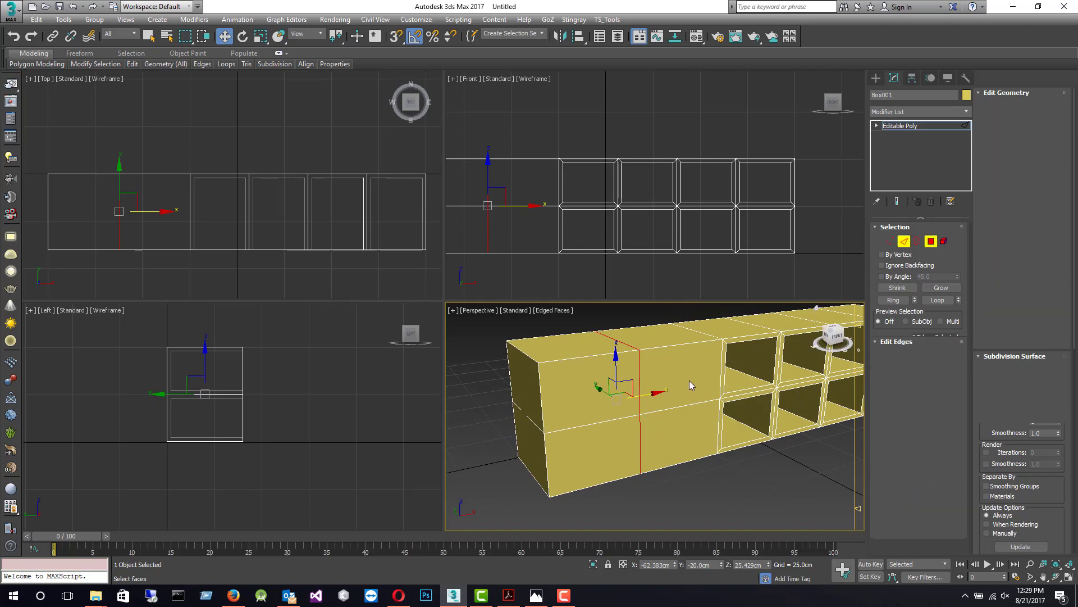
pyautogui.click(606, 399)
pyautogui.keyDown('ctrl'); pyautogui.click(610, 437); pyautogui.keyUp('ctrl')
pyautogui.rightClick(607, 414)
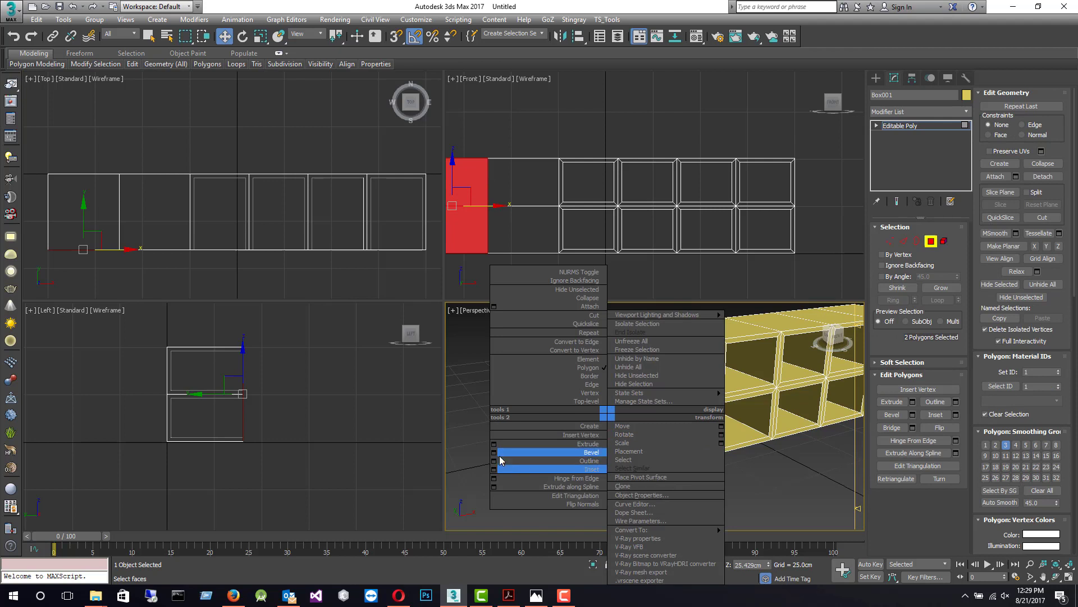
pyautogui.click(497, 469)
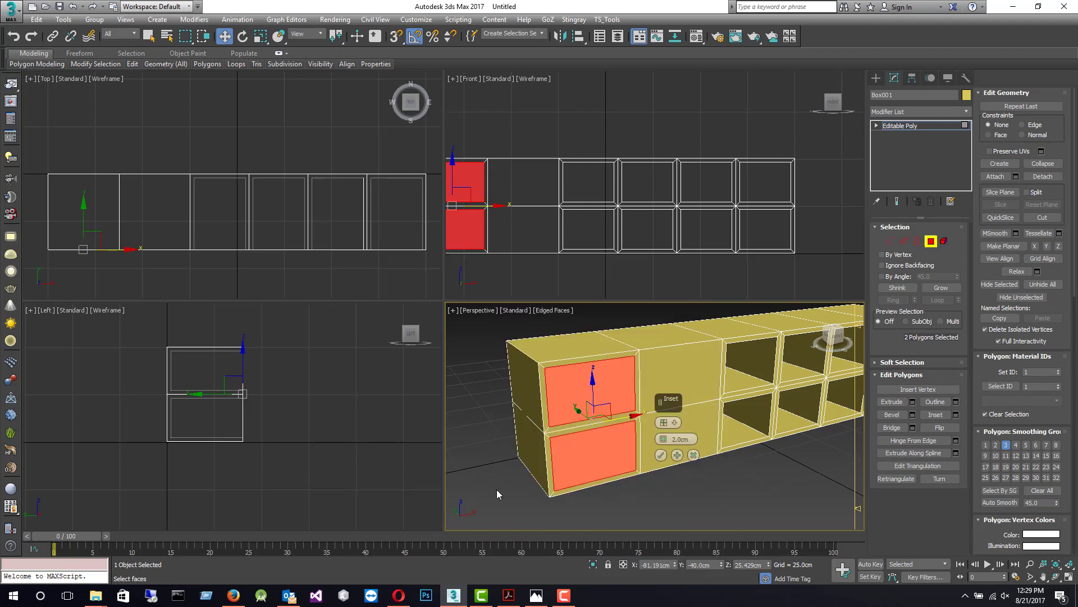
pyautogui.click(674, 422)
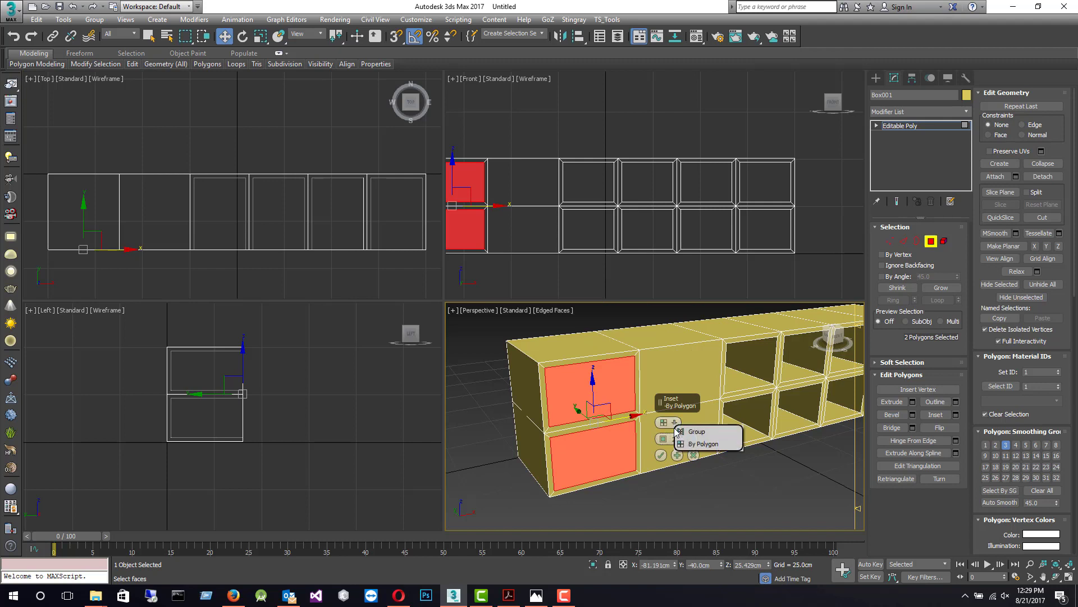
pyautogui.click(688, 432)
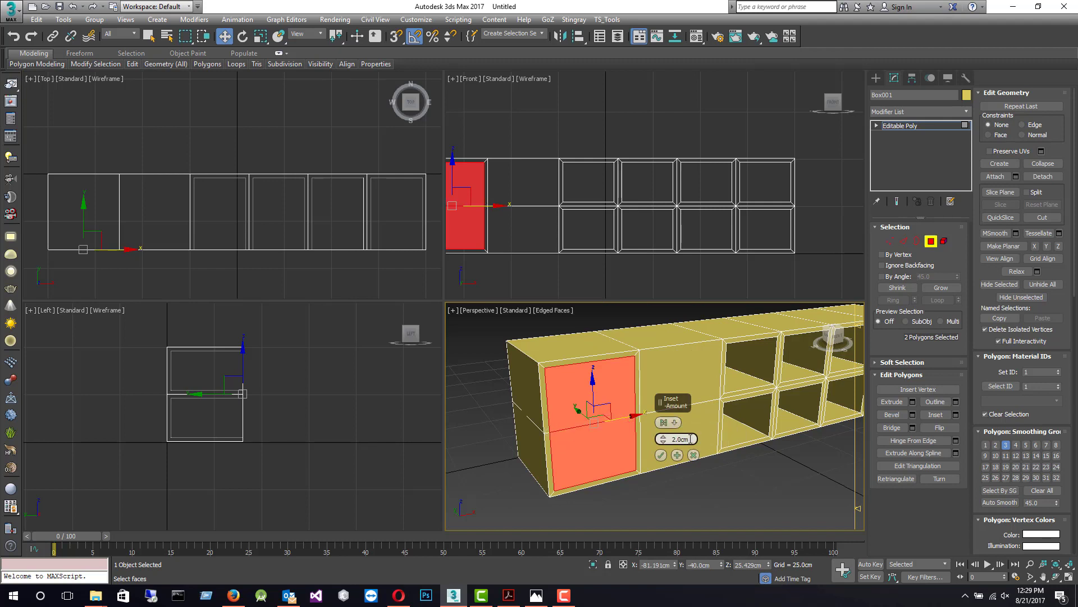
pyautogui.moveTo(663, 440); pyautogui.dragTo(663, 442)
pyautogui.click(661, 455)
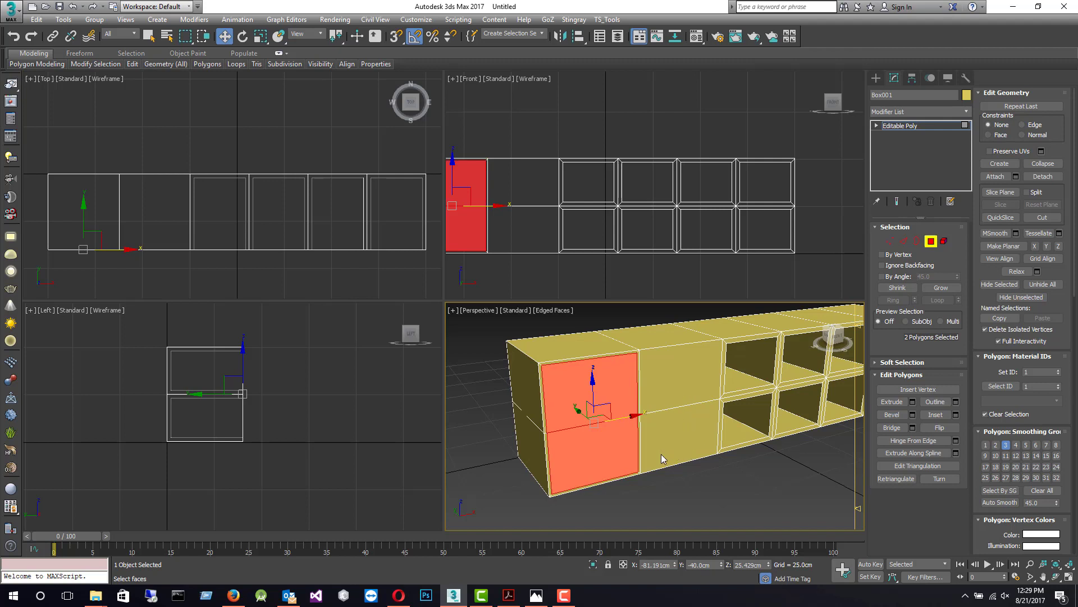
# Inset the neighbouring pair of front polygons, next to the open compartments, as a Group by 1 cm.
pyautogui.click(663, 458)
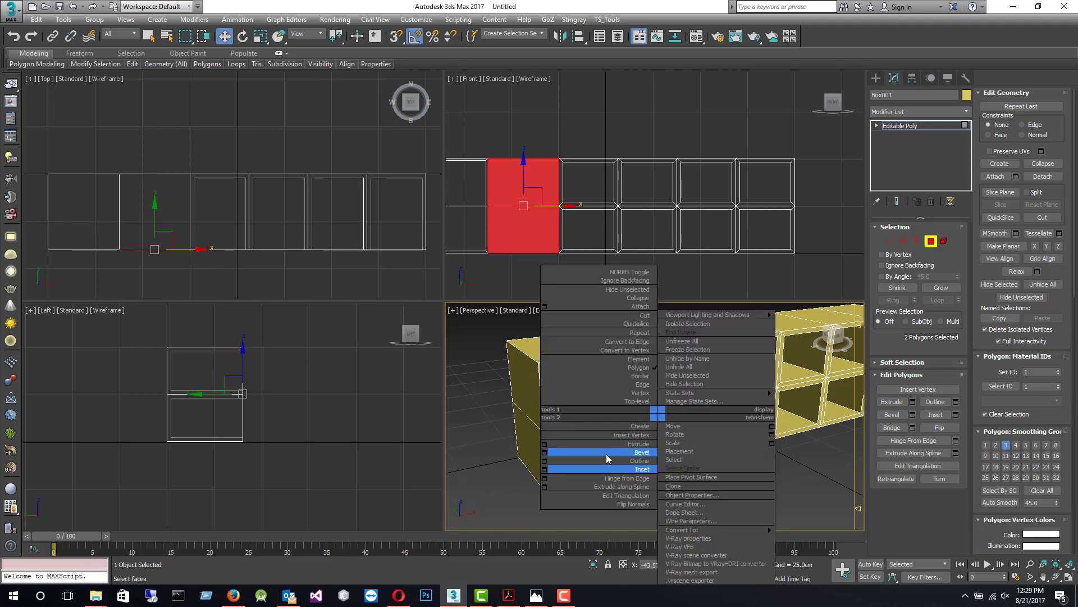
pyautogui.click(545, 468)
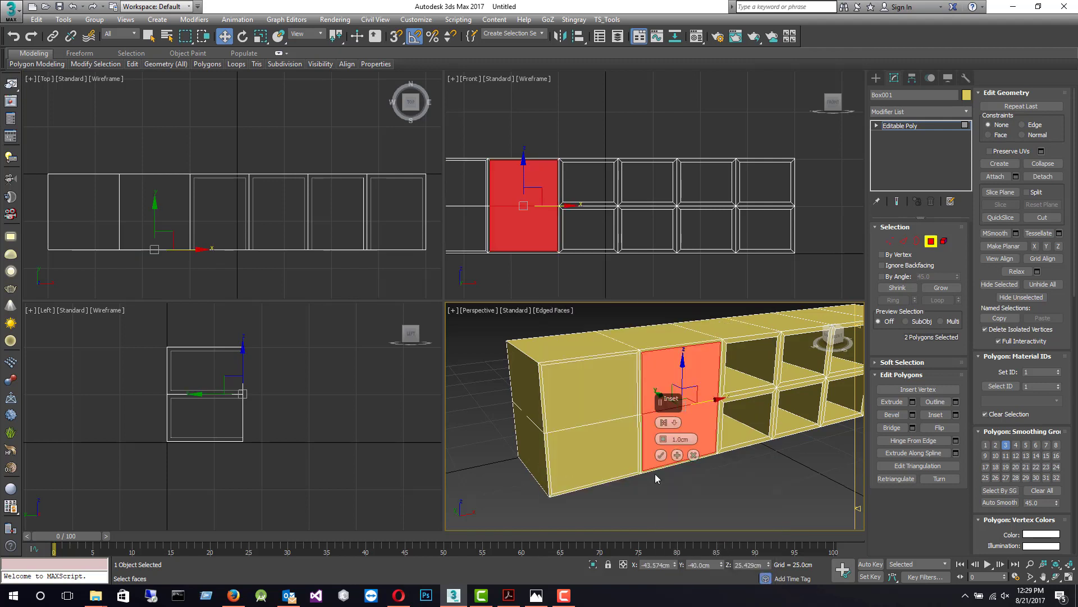
pyautogui.click(661, 454)
# Extrude the four inset front polygons at the cabinet's closed section by 2 cm as door panels, and leave polygon editing.
pyautogui.keyDown('ctrl'); pyautogui.click(570, 405); pyautogui.keyUp('ctrl')
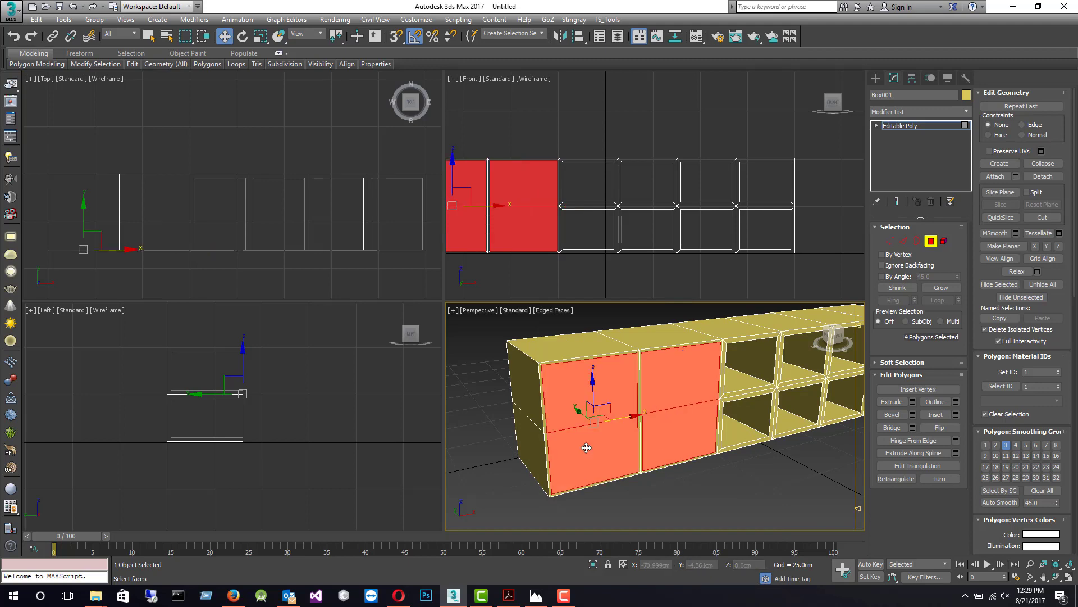
pyautogui.rightClick(586, 414)
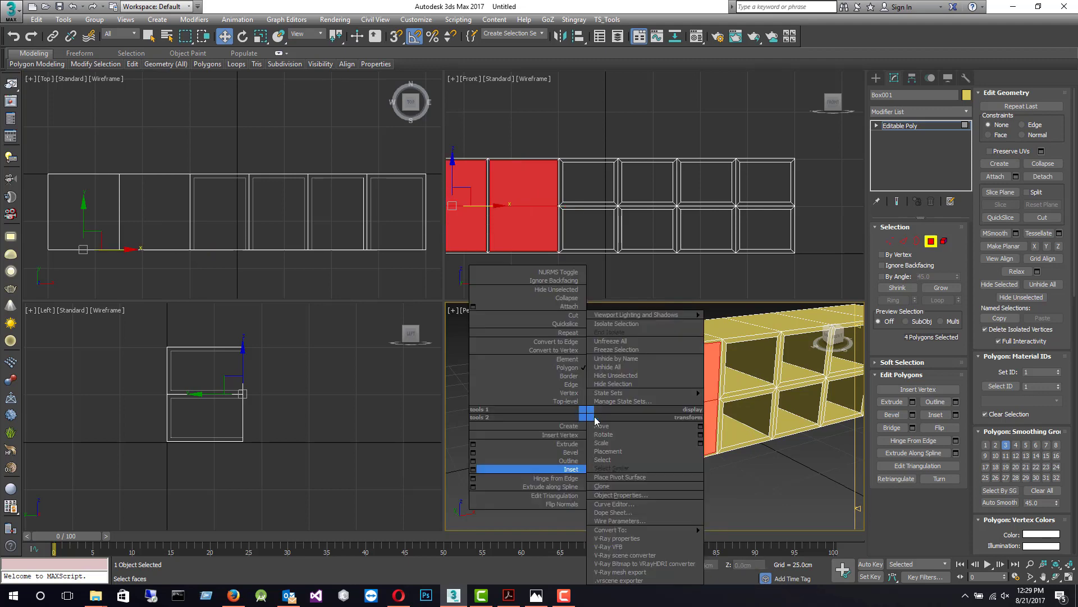
pyautogui.click(477, 444)
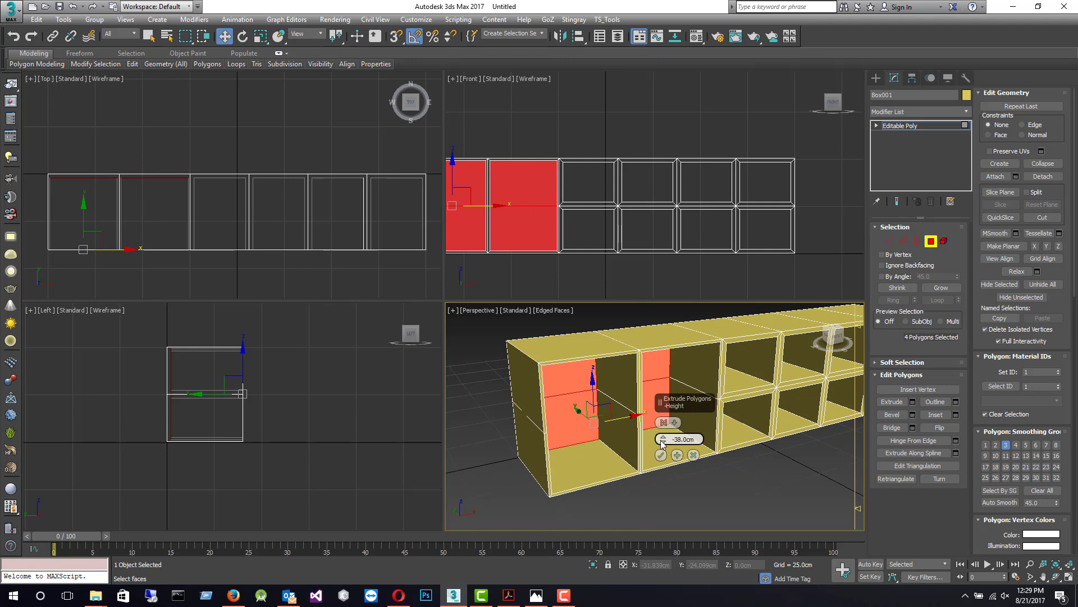
pyautogui.moveTo(662, 444); pyautogui.dragTo(662, 439)
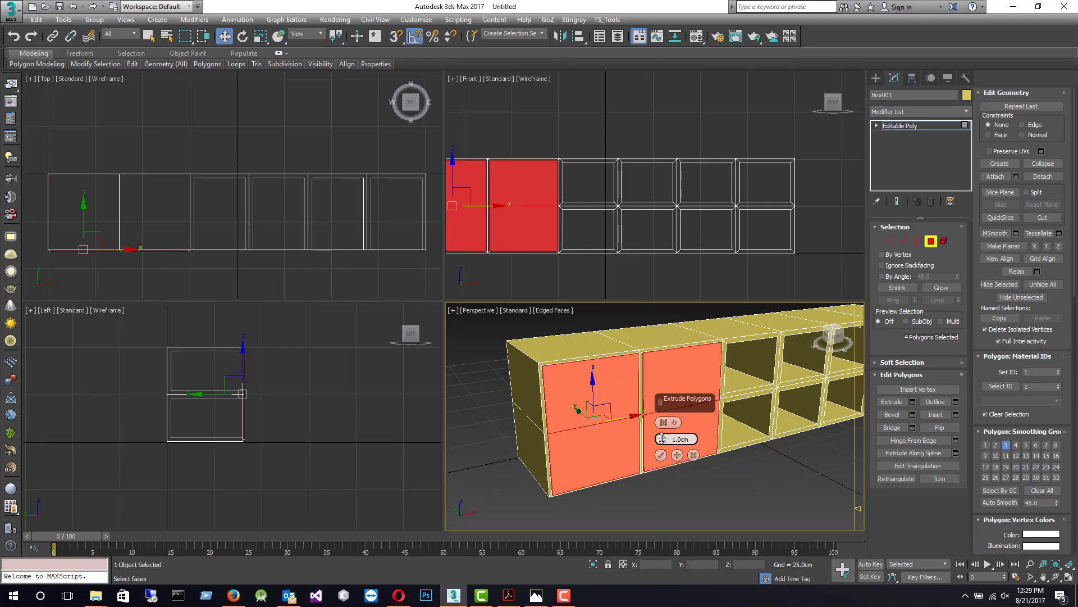
pyautogui.moveTo(662, 439); pyautogui.dragTo(662, 438)
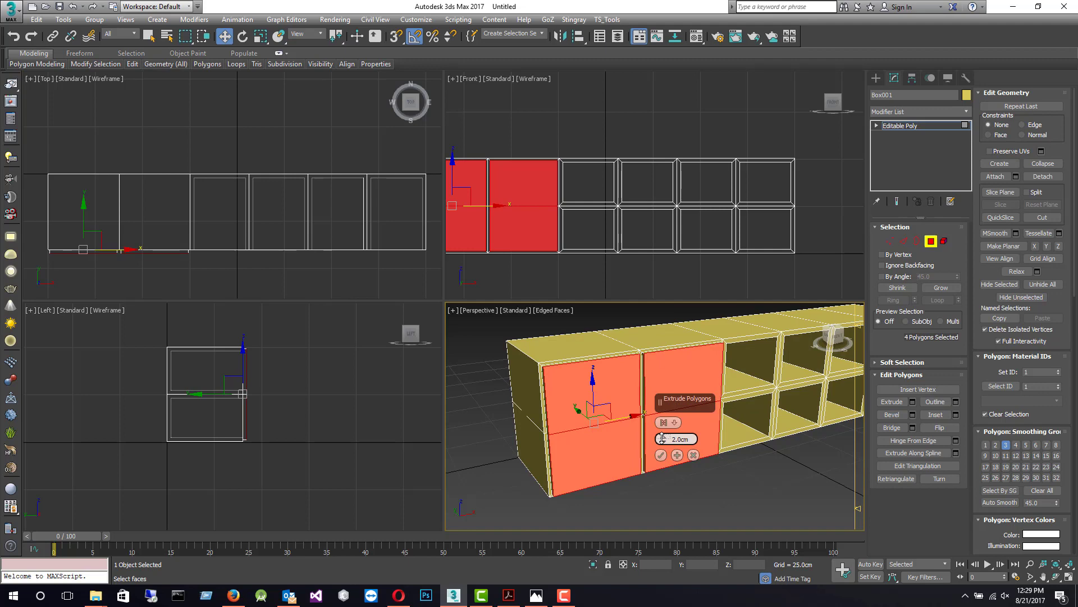
pyautogui.click(661, 455)
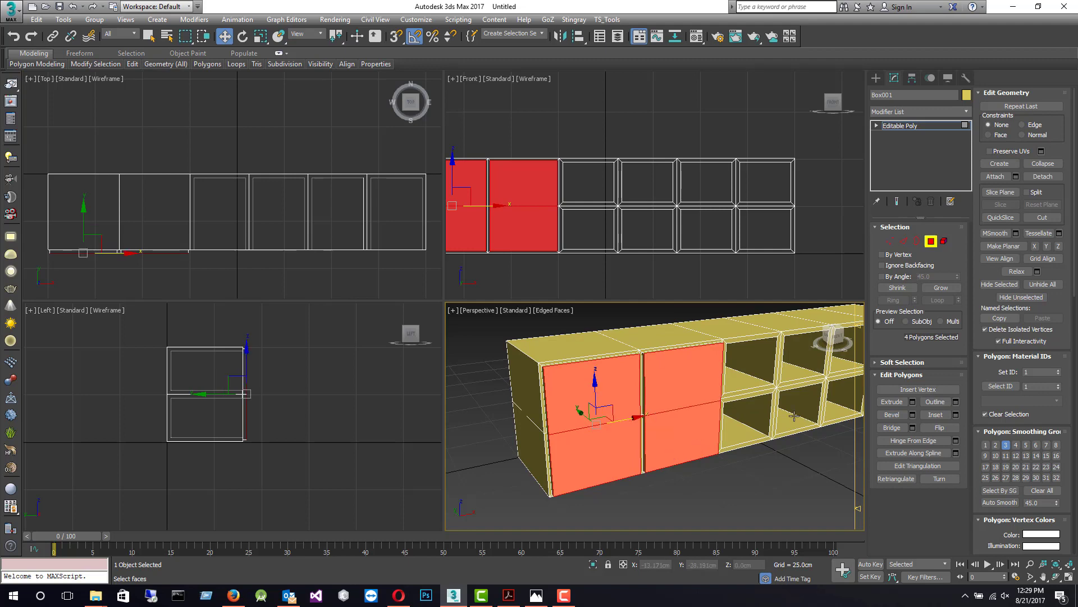
pyautogui.click(931, 241)
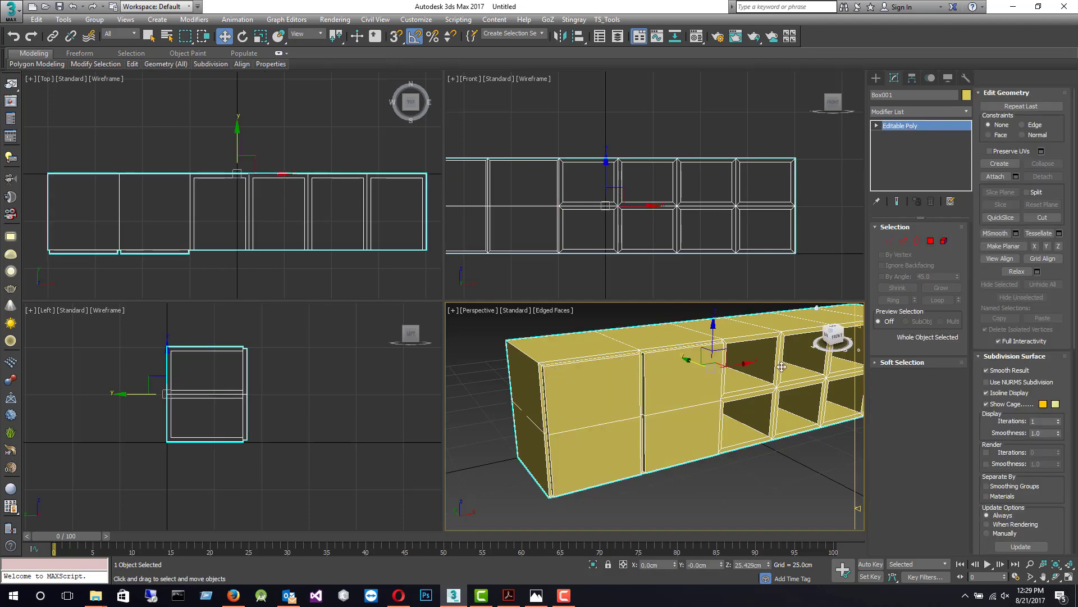
# Examine the cabinet's door panels and open compartments from different angles.
pyautogui.keyDown('alt'); pyautogui.moveTo(725, 418); pyautogui.dragTo(663, 434, button='middle'); pyautogui.keyUp('alt')
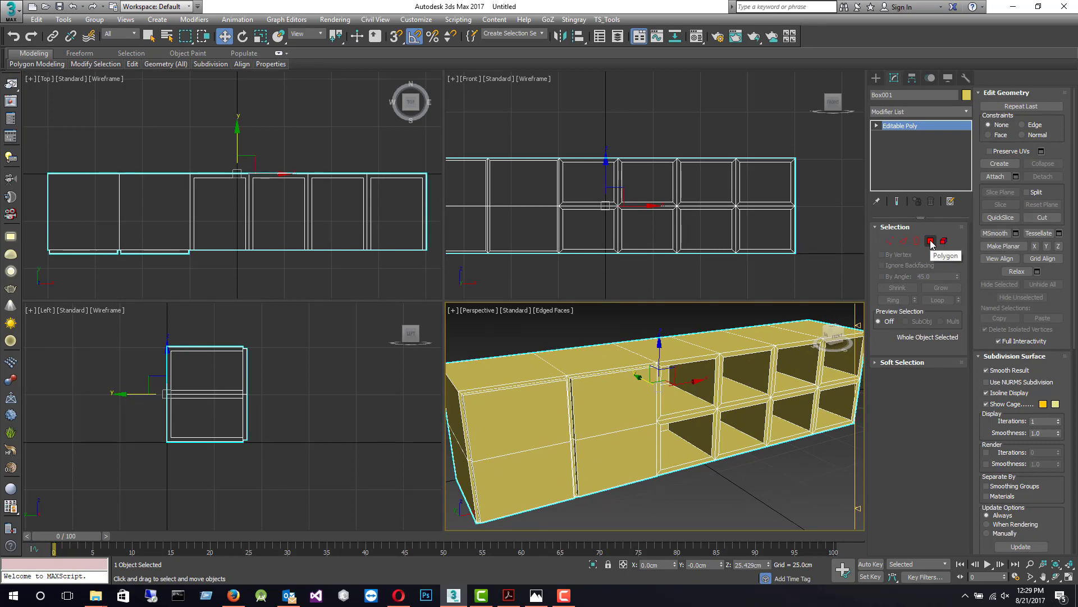
pyautogui.hotkey('shift', 'z')
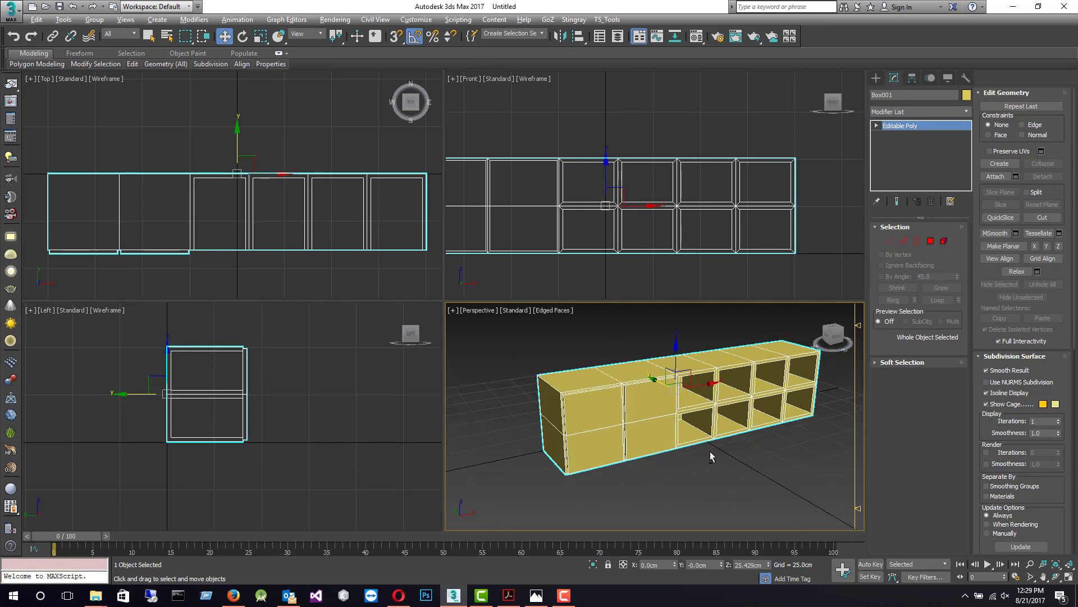
pyautogui.hotkey('shift', 'z')
pyautogui.hotkey('shift', 'z')
pyautogui.hotkey('shift', 'z')
pyautogui.hotkey('shift', 'z')
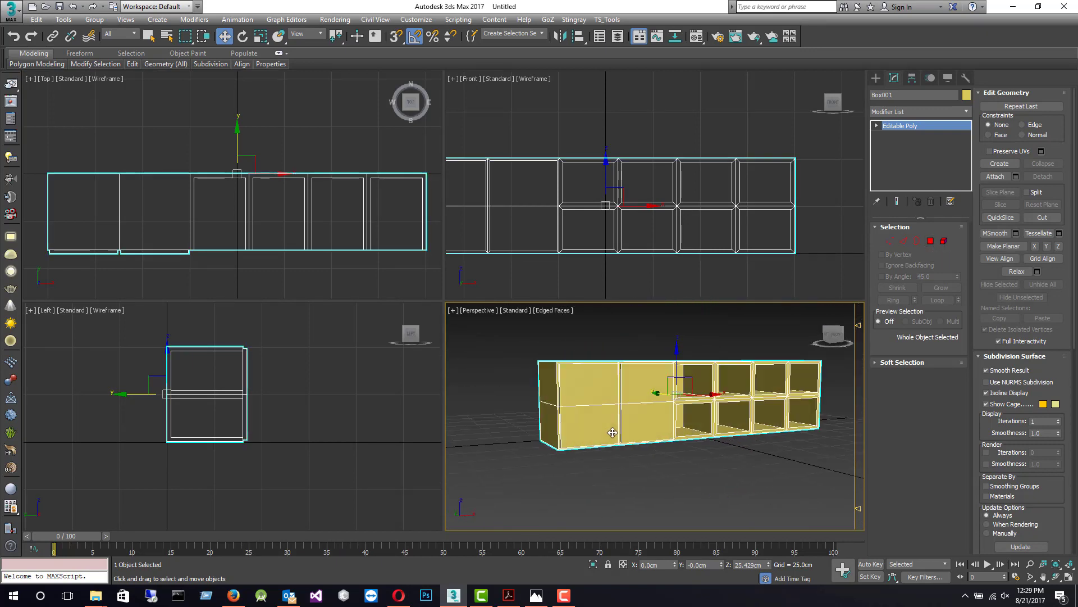
pyautogui.click(930, 238)
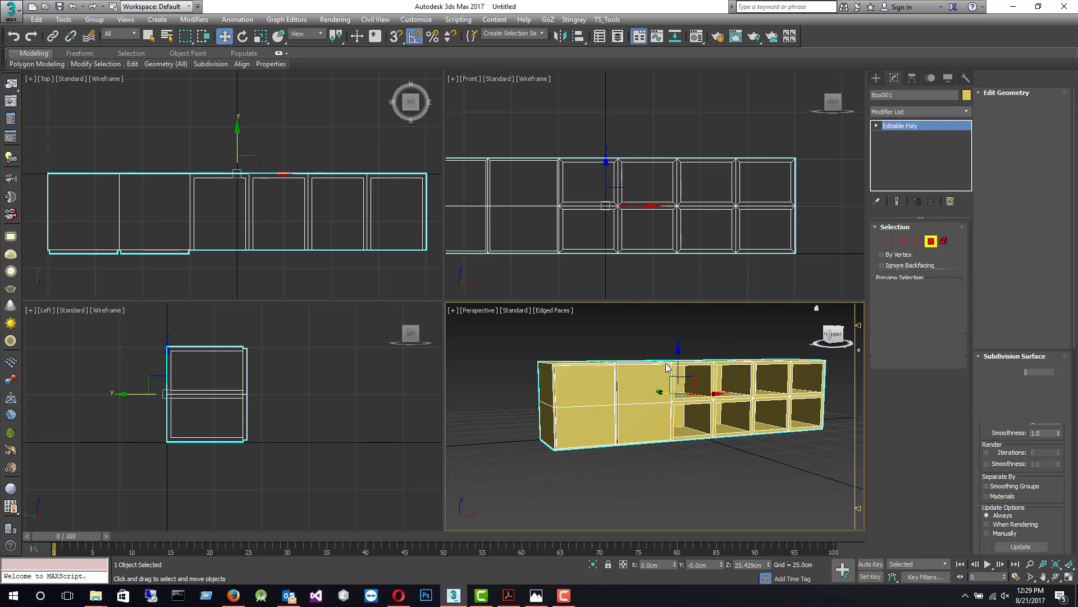
pyautogui.click(696, 335)
pyautogui.click(930, 241)
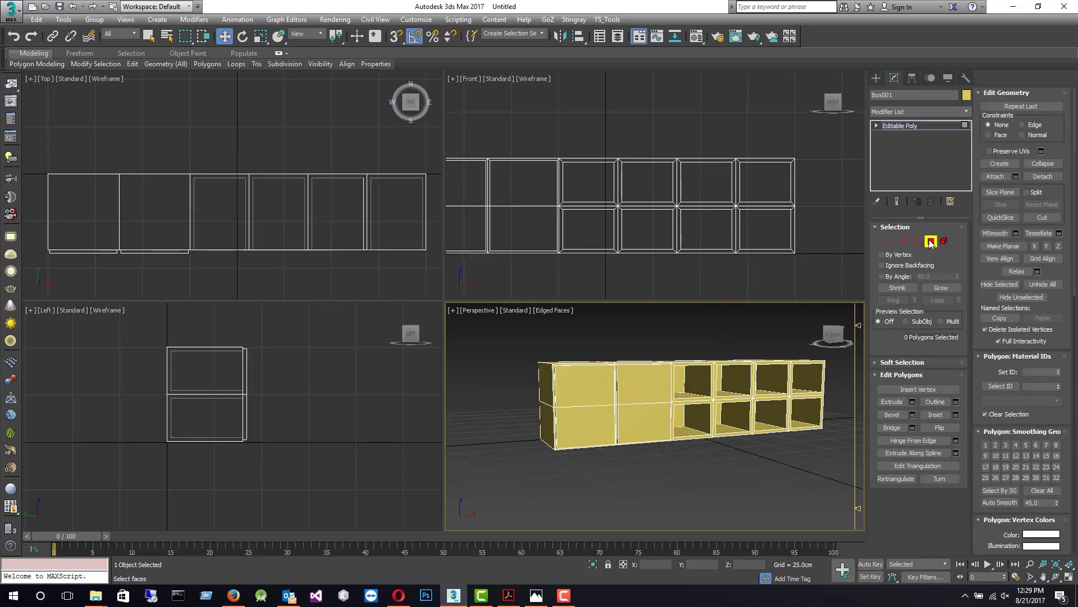
# Add an Unwrap UVW modifier to the cabinet.
pyautogui.click(915, 116)
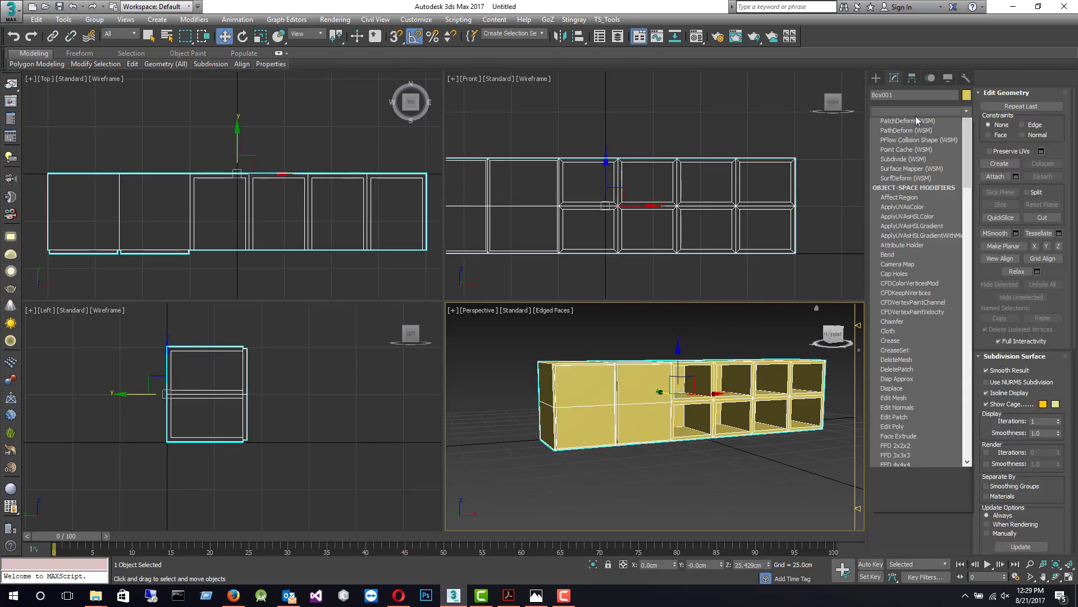
pyautogui.press('u')
pyautogui.press('Return')
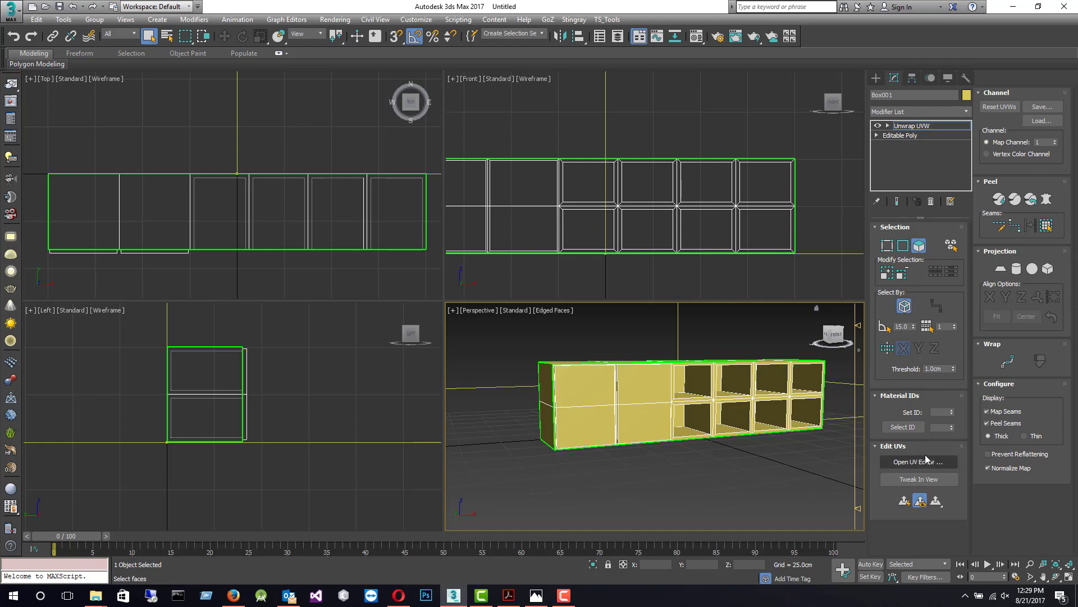
# Select all faces of the cabinet for unwrapping, including its ends, underside and back.
pyautogui.moveTo(523, 344); pyautogui.dragTo(899, 489)
pyautogui.keyDown('alt'); pyautogui.moveTo(698, 452); pyautogui.dragTo(652, 455, button='middle'); pyautogui.keyUp('alt')
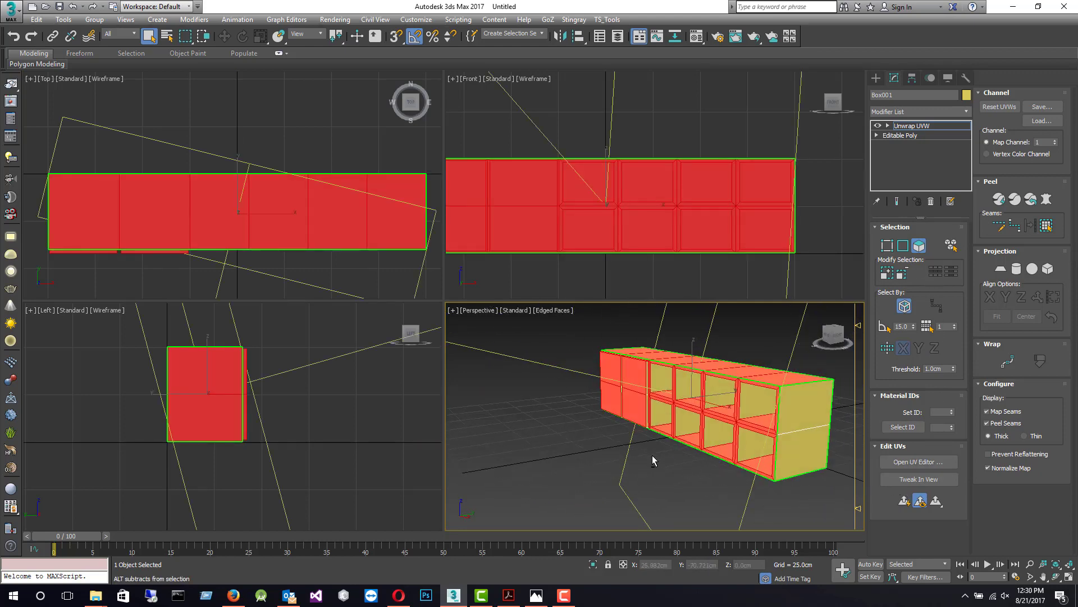
pyautogui.scroll(-4, 659, 453)
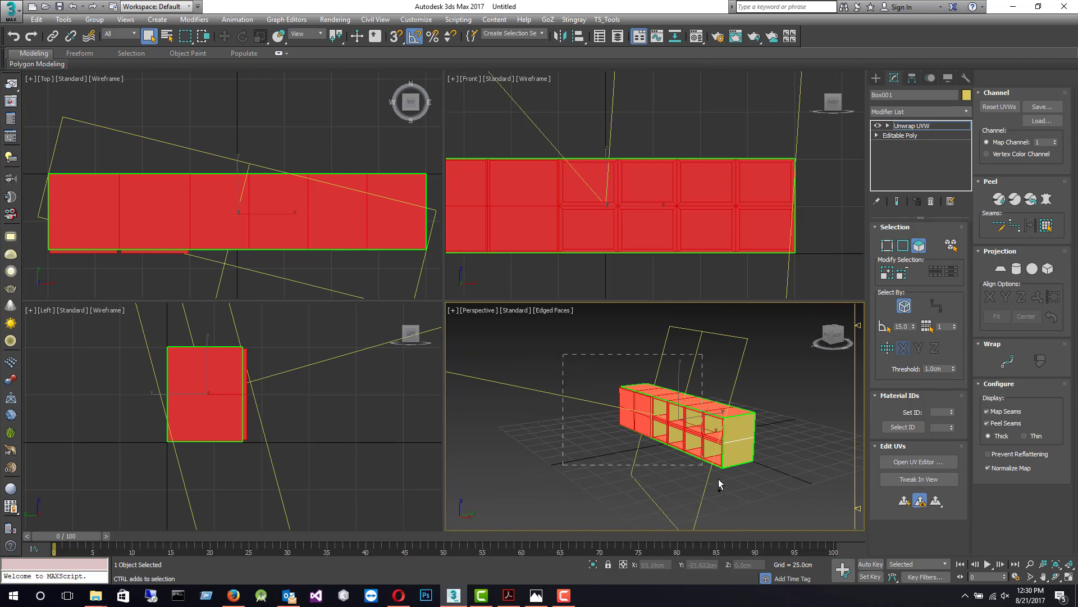
pyautogui.moveTo(776, 530); pyautogui.dragTo(777, 528)
pyautogui.keyDown('alt'); pyautogui.moveTo(769, 507); pyautogui.dragTo(672, 461, button='middle'); pyautogui.keyUp('alt')
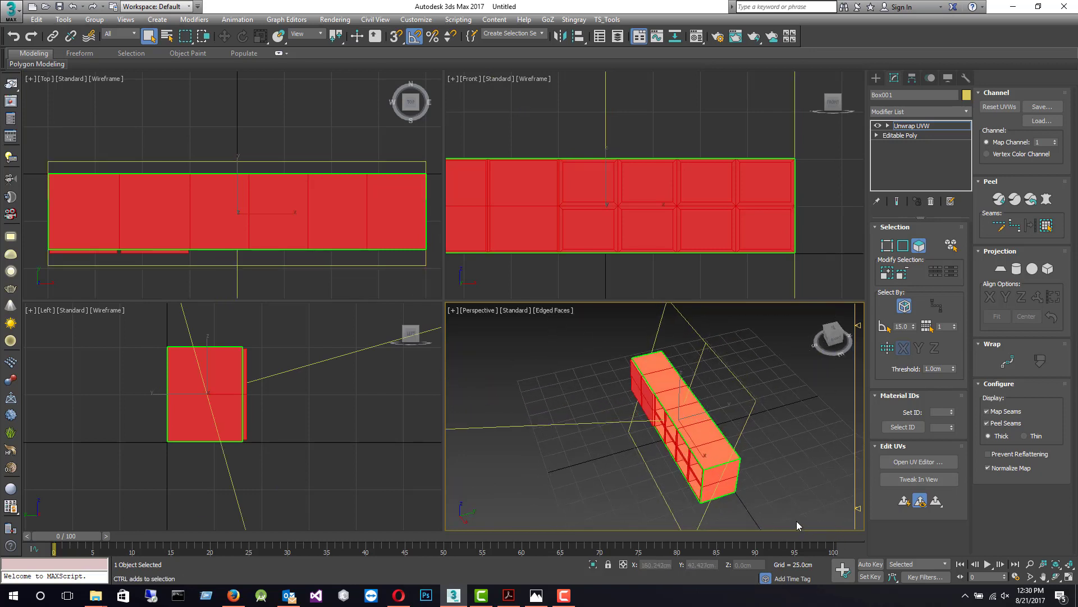
pyautogui.keyDown('alt'); pyautogui.moveTo(796, 521); pyautogui.dragTo(757, 422, button='middle'); pyautogui.keyUp('alt')
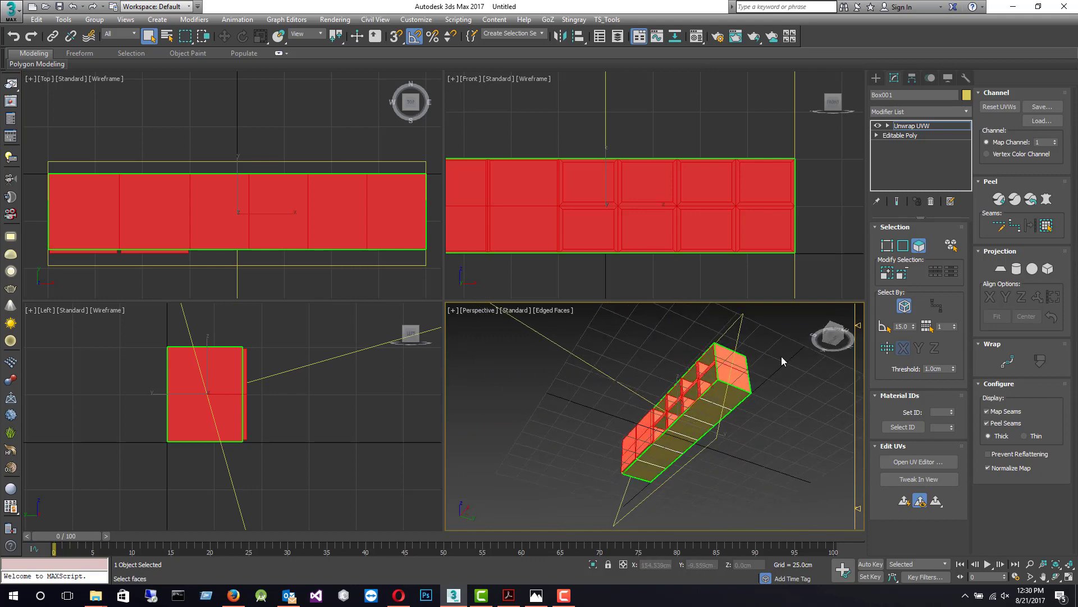
pyautogui.moveTo(774, 339); pyautogui.dragTo(574, 497)
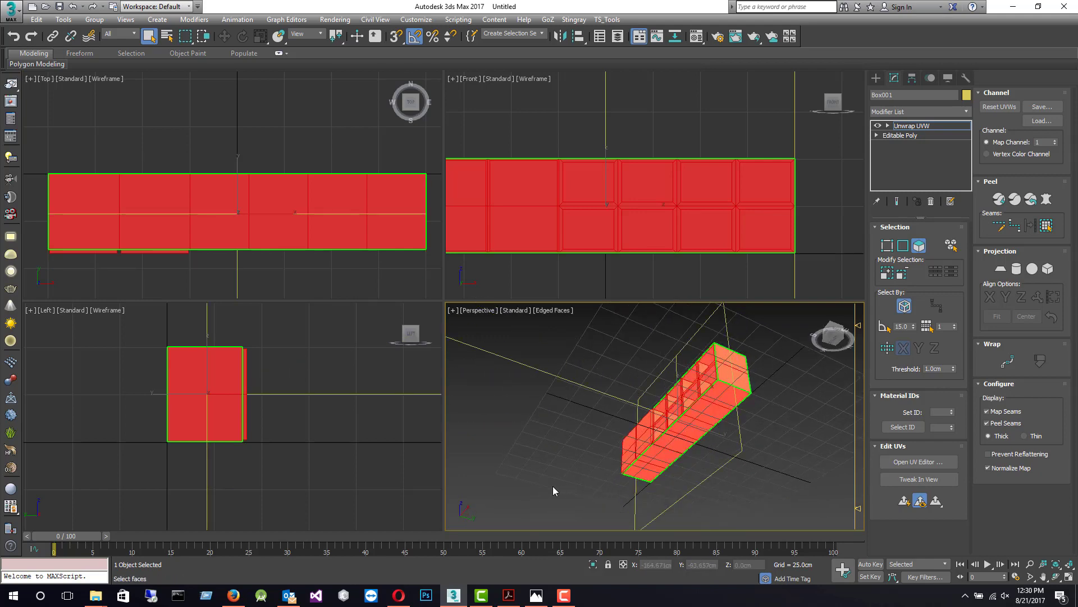
pyautogui.keyDown('alt'); pyautogui.moveTo(554, 486); pyautogui.dragTo(708, 459, button='middle'); pyautogui.keyUp('alt')
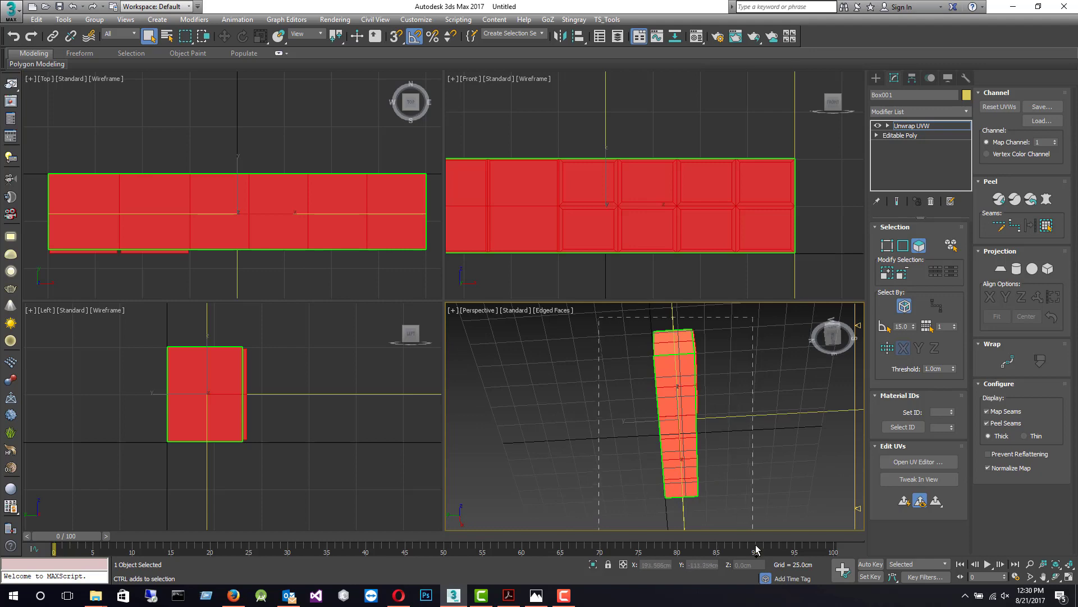
pyautogui.keyDown('alt'); pyautogui.moveTo(561, 491); pyautogui.dragTo(521, 423, button='middle'); pyautogui.keyUp('alt')
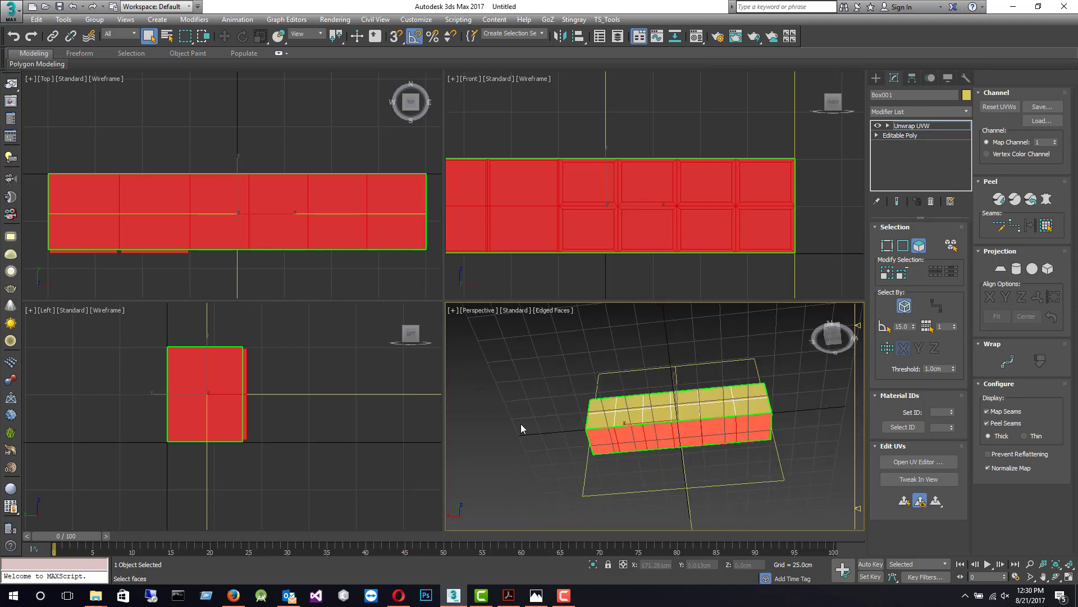
pyautogui.moveTo(504, 362)
pyautogui.mouseDown()
pyautogui.moveTo(793, 519)
pyautogui.moveTo(787, 513)
pyautogui.mouseUp()
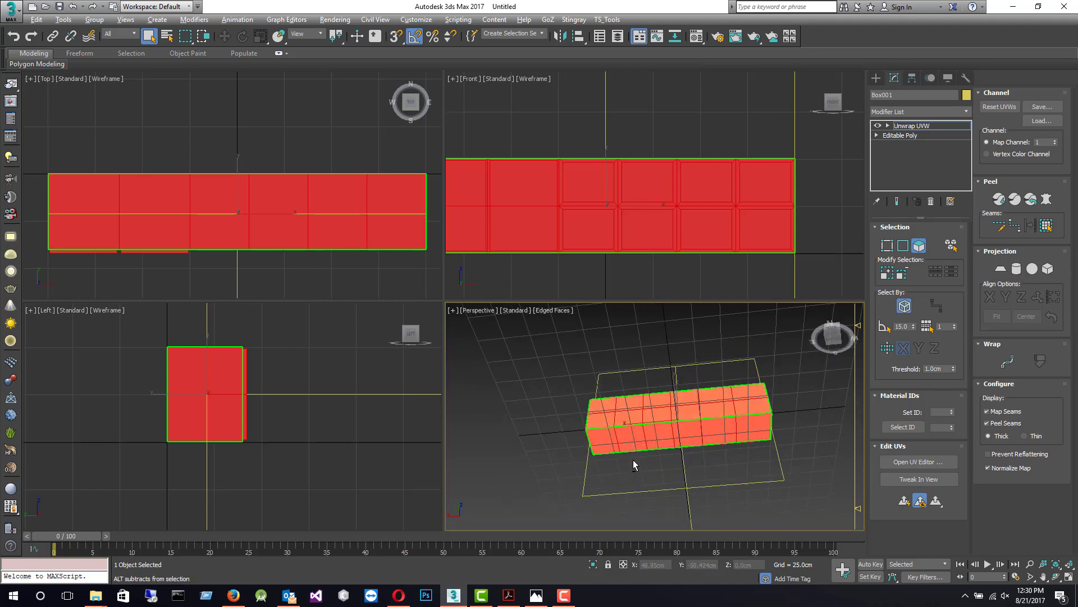
pyautogui.keyDown('alt'); pyautogui.moveTo(632, 460); pyautogui.dragTo(715, 454, button='middle'); pyautogui.keyUp('alt')
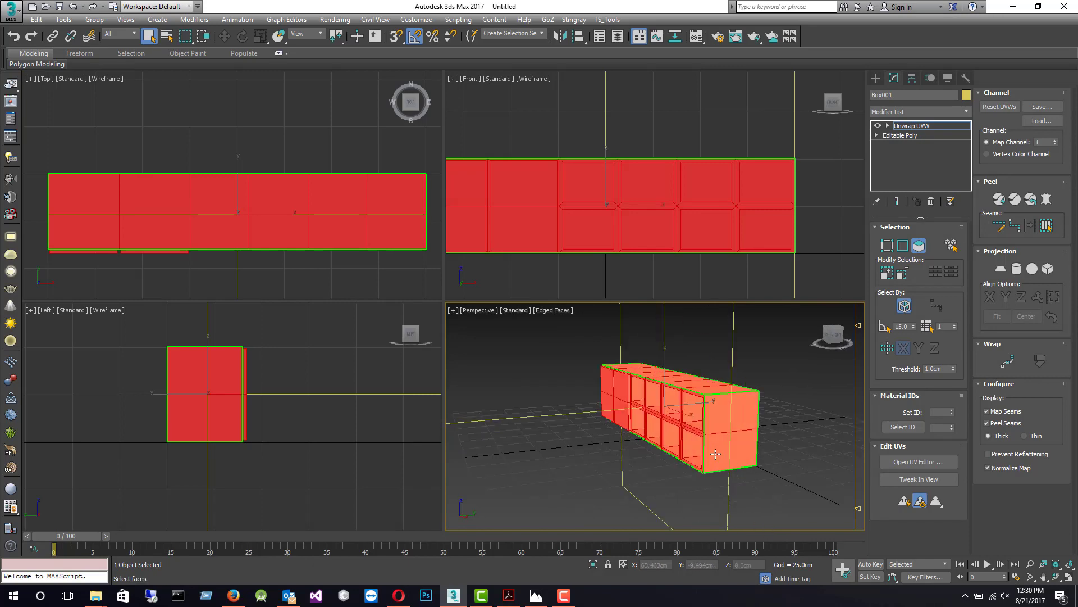
pyautogui.scroll(8, 716, 454)
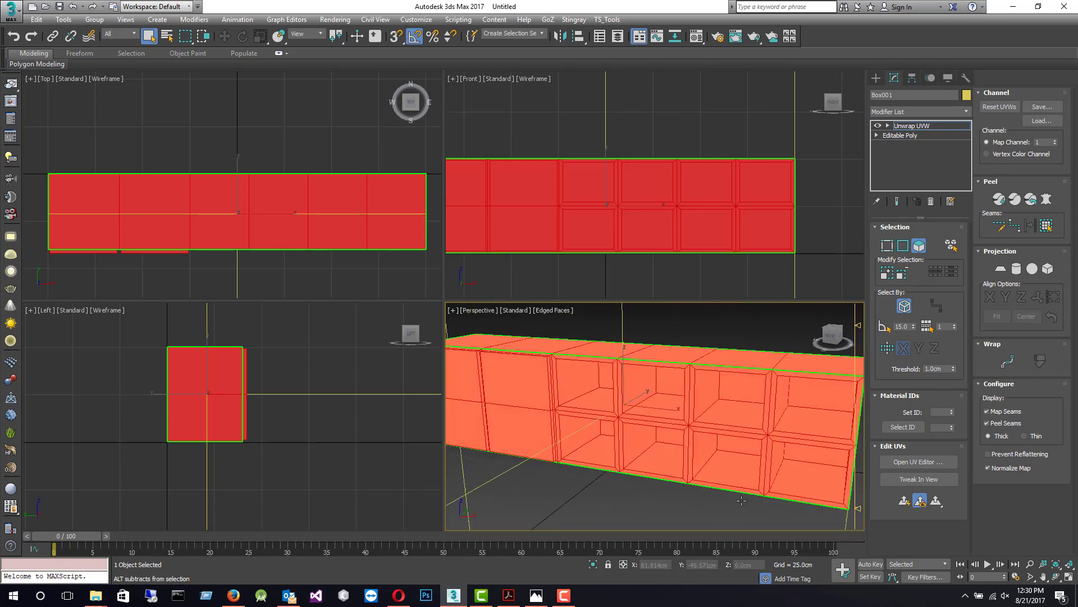
pyautogui.scroll(-5, 742, 501)
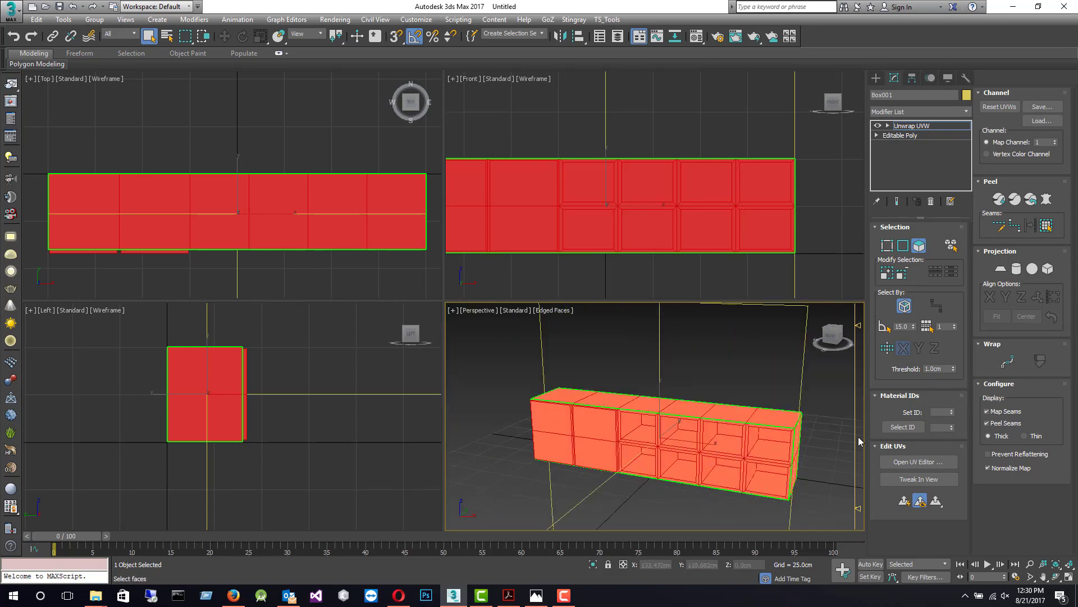
# Apply Flatten Mapping to the selected faces in the UV editor, and close the editor.
pyautogui.click(919, 462)
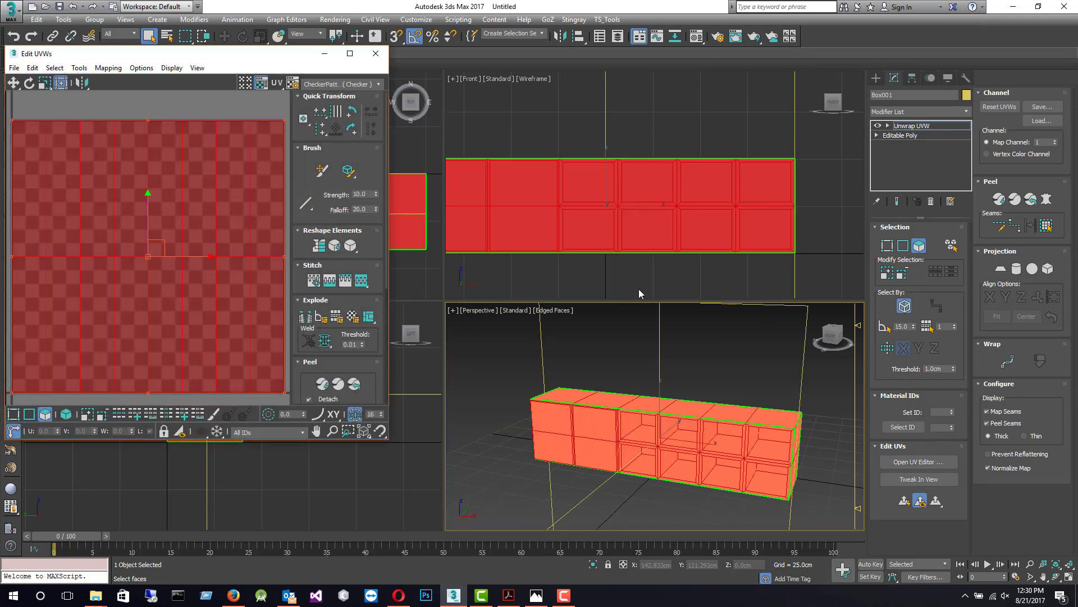
pyautogui.click(108, 68)
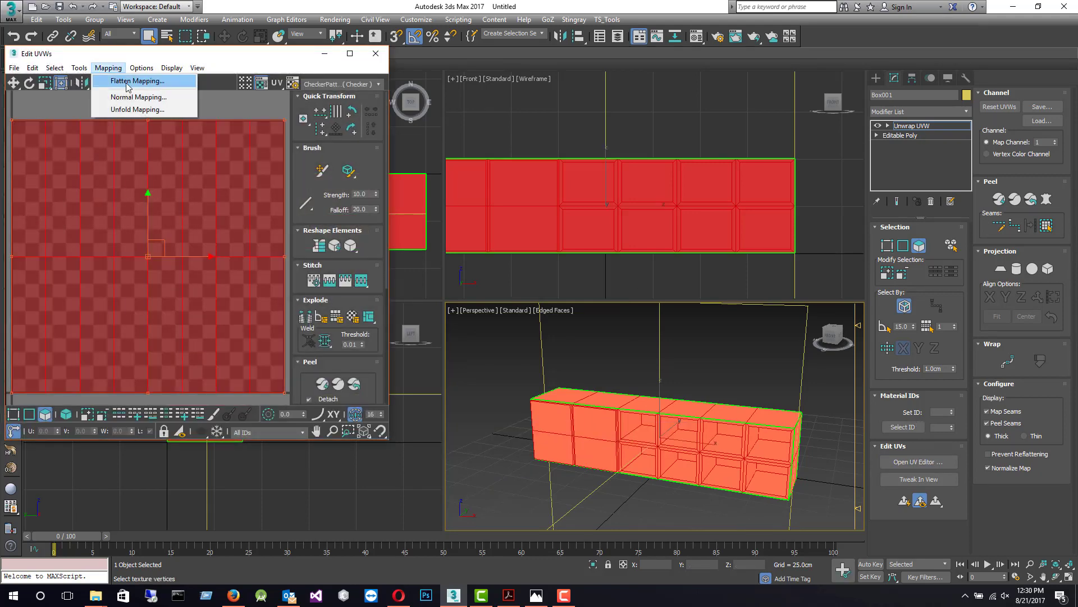
pyautogui.click(135, 81)
pyautogui.click(160, 79)
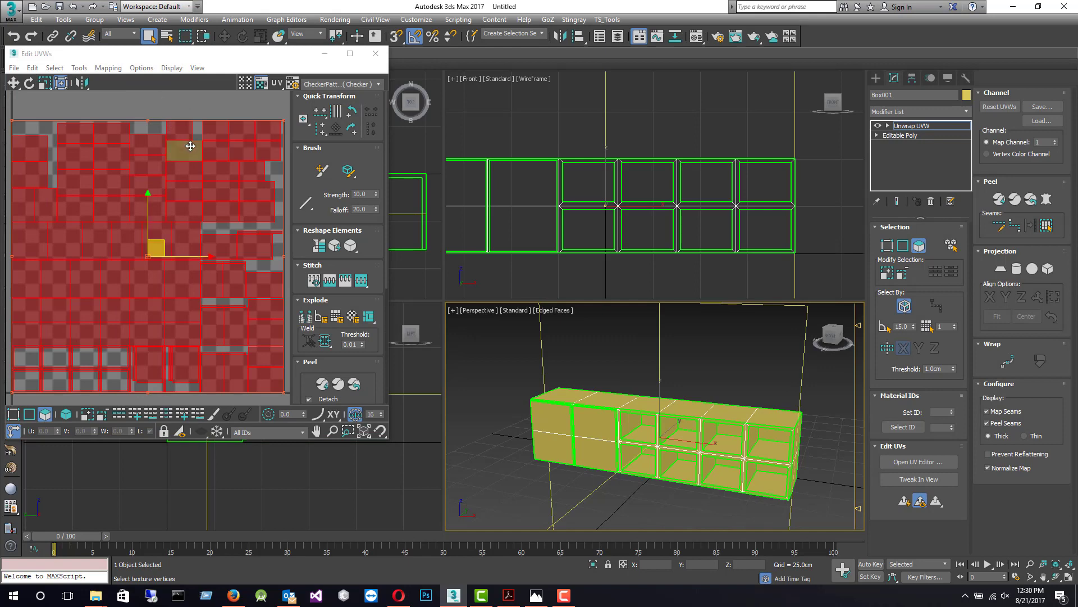
pyautogui.click(376, 53)
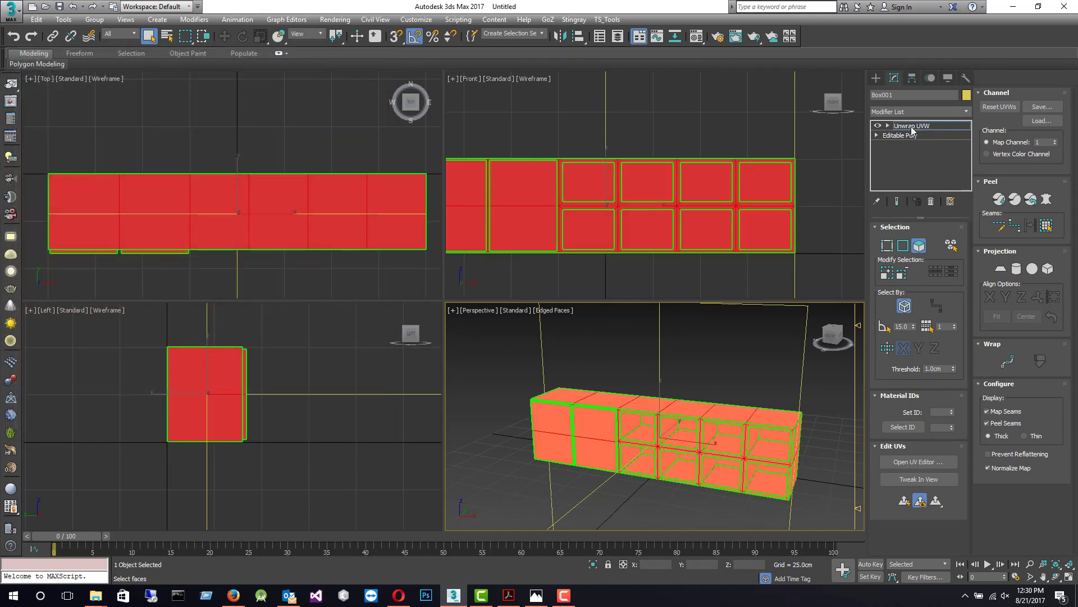
# Collapse the Unwrap UVW modifier into the cabinet's Editable Poly.
pyautogui.rightClick(913, 129)
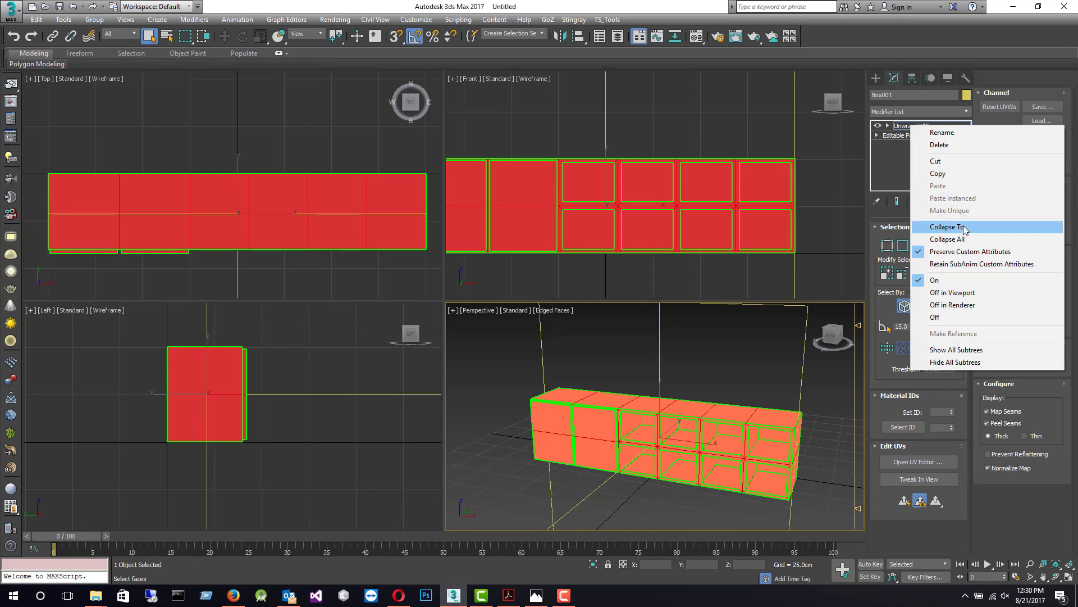
pyautogui.click(932, 224)
pyautogui.click(591, 343)
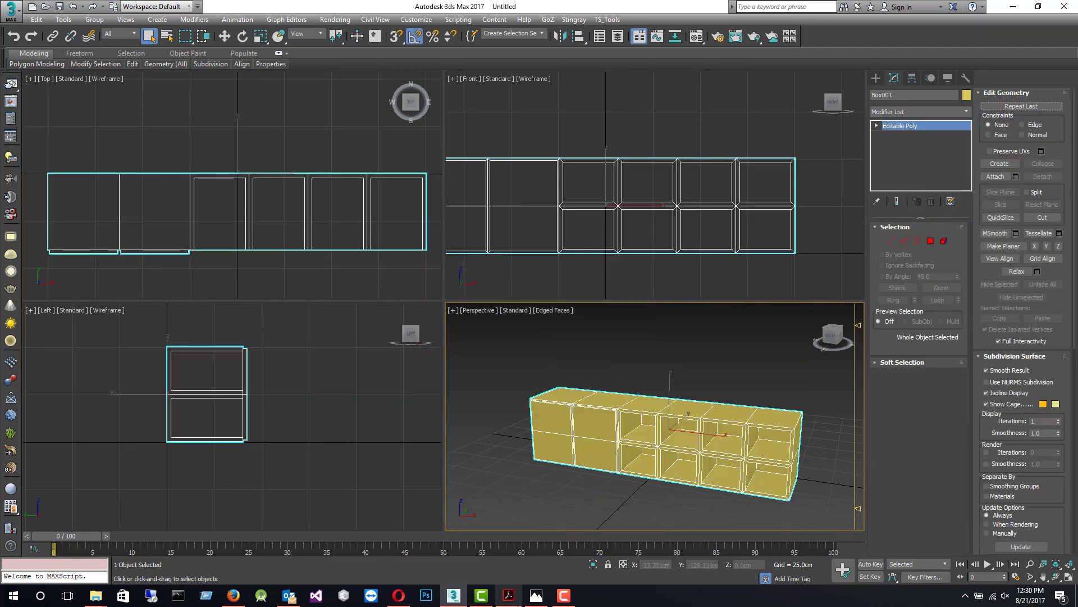
# Check the reference photo, deselect the cabinet and start a standard Cylinder primitive.
pyautogui.click(537, 596)
pyautogui.click(537, 596)
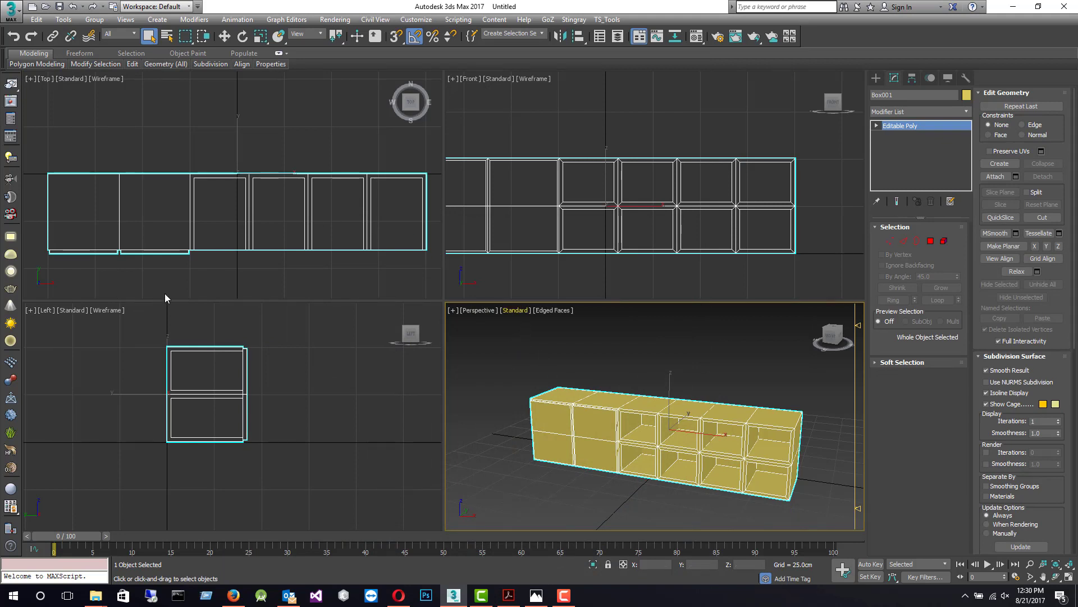
pyautogui.click(133, 244)
pyautogui.click(876, 78)
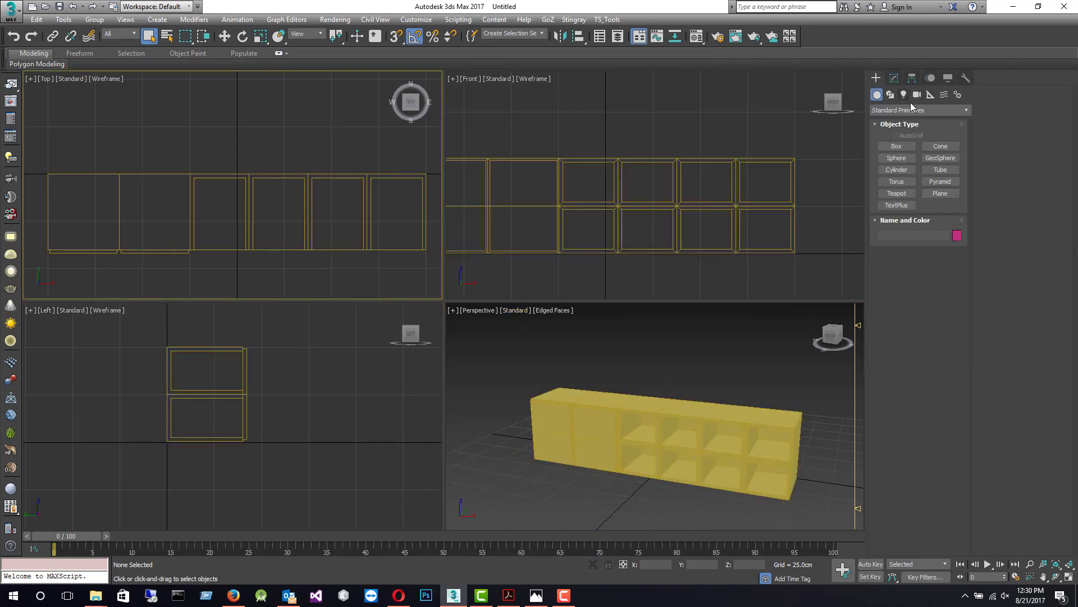
pyautogui.click(896, 170)
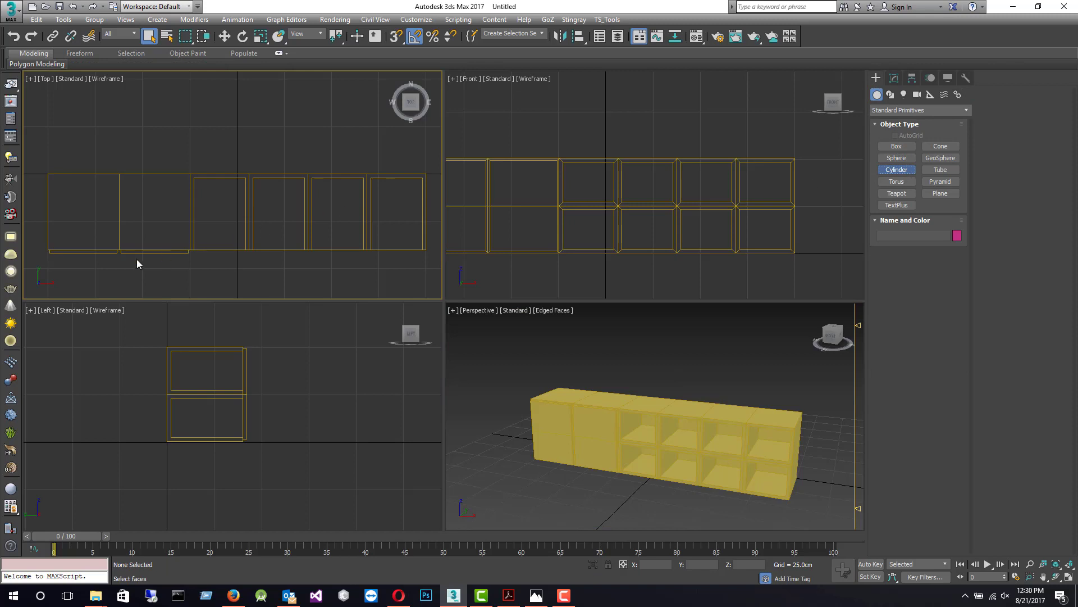
pyautogui.scroll(4, 130, 258)
pyautogui.moveTo(114, 241); pyautogui.dragTo(272, 228, button='middle')
pyautogui.scroll(3, 243, 228)
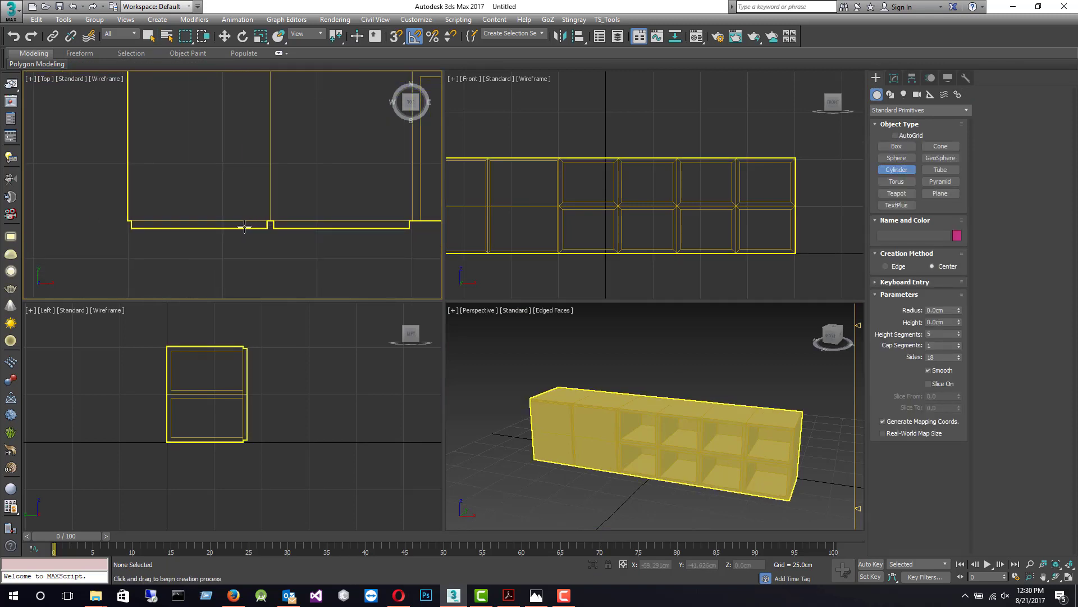
pyautogui.scroll(2, 271, 255)
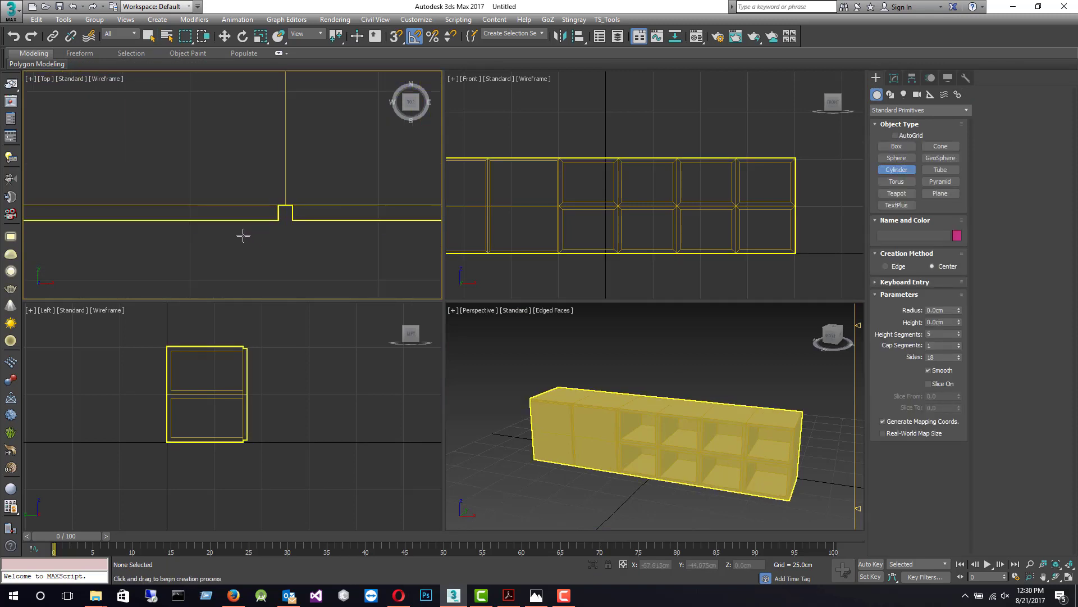
pyautogui.moveTo(249, 228); pyautogui.dragTo(248, 229)
pyautogui.rightClick(254, 231)
pyautogui.rightClick(254, 231)
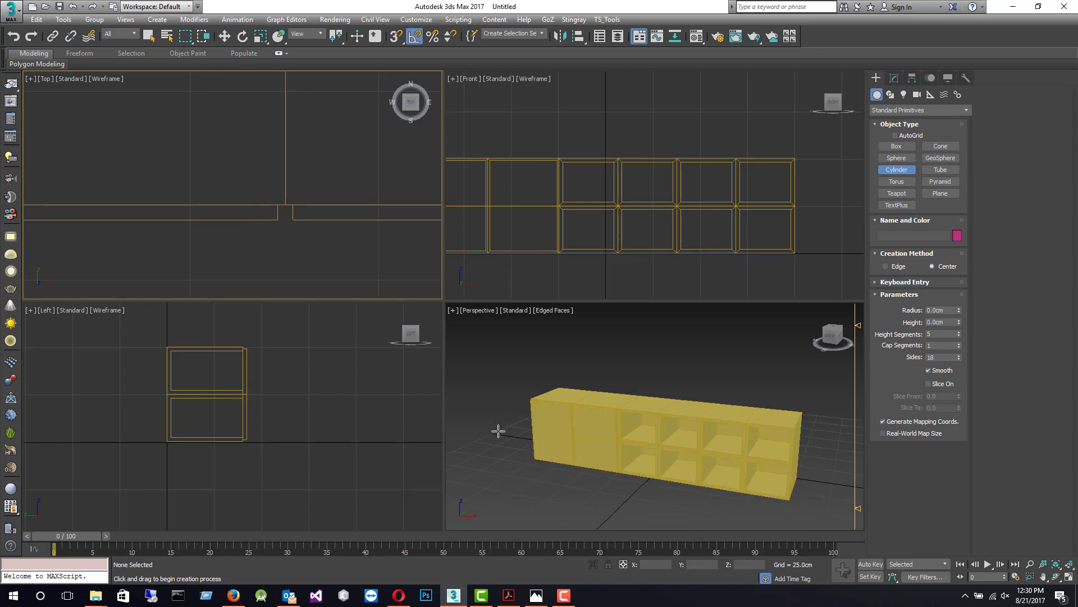
pyautogui.keyDown('alt'); pyautogui.moveTo(531, 441); pyautogui.dragTo(577, 475, button='middle'); pyautogui.keyUp('alt')
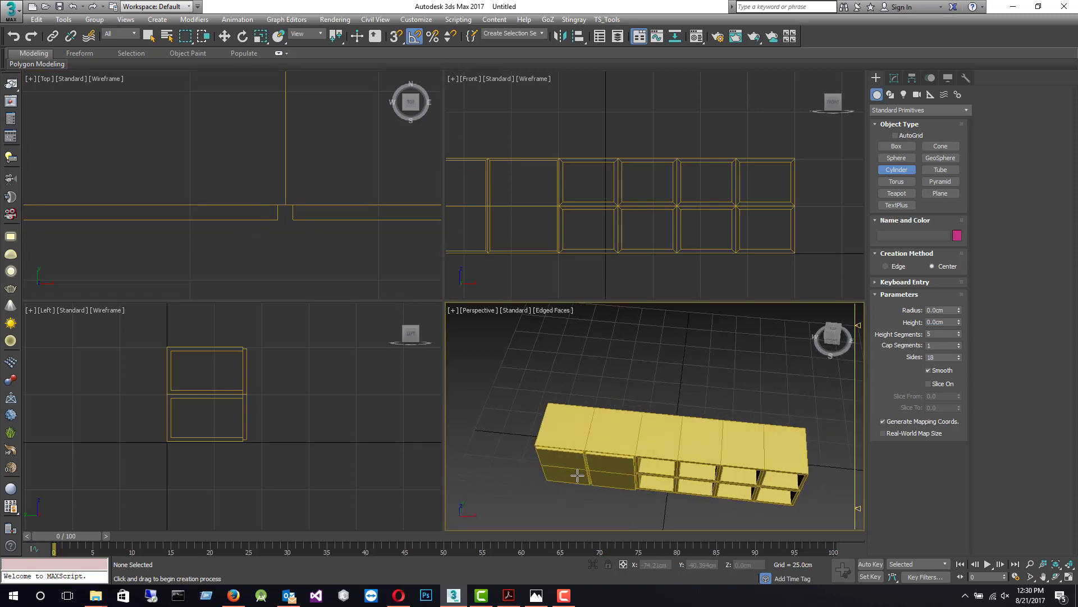
pyautogui.click(576, 486)
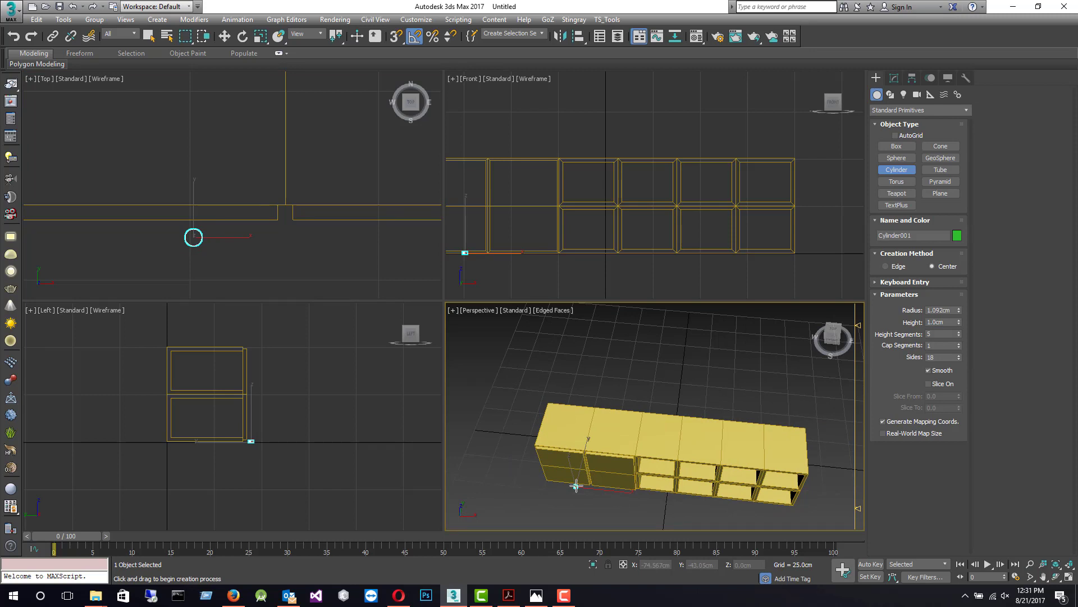
pyautogui.rightClick(575, 487)
pyautogui.click(575, 476)
pyautogui.rightClick(574, 472)
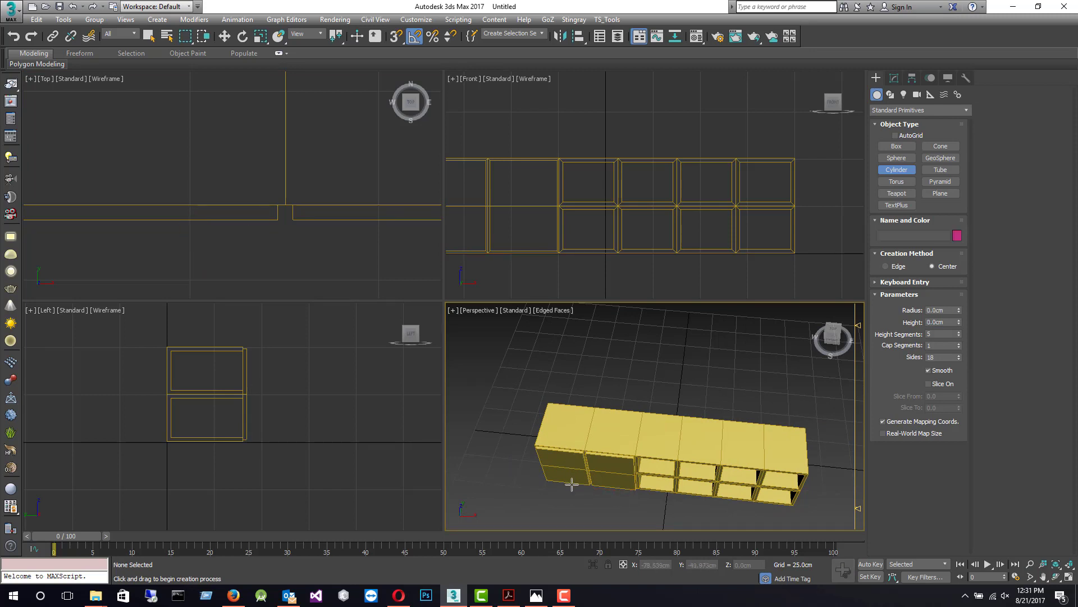
pyautogui.click(572, 484)
pyautogui.rightClick(572, 484)
# Draw an upright cylinder about 27 cm in radius and 90.5 cm high, centred near the front of the left door panel.
pyautogui.moveTo(574, 483); pyautogui.dragTo(596, 508)
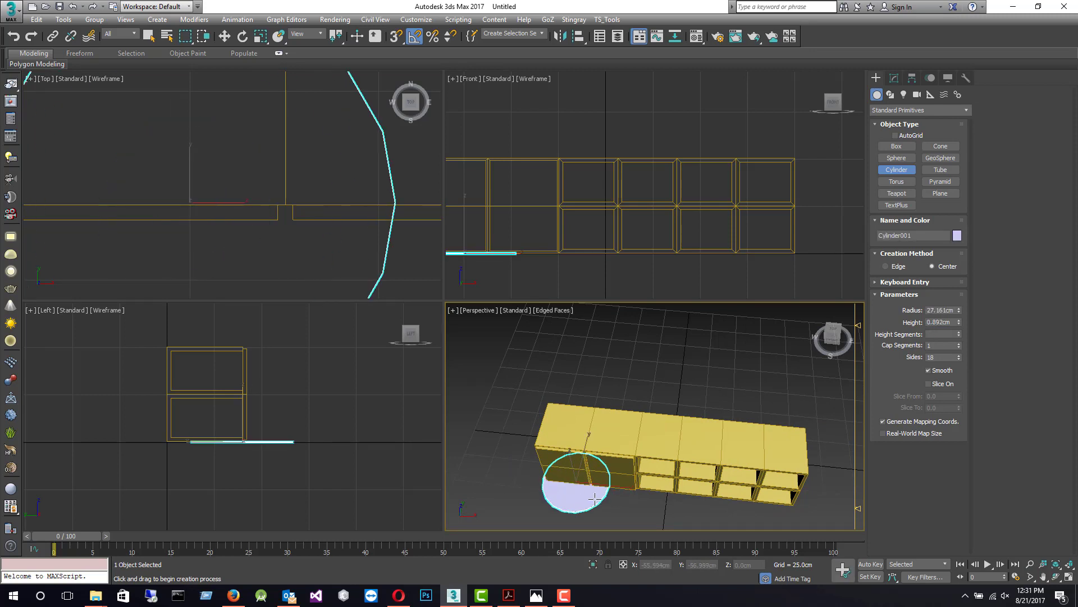
pyautogui.click(584, 431)
pyautogui.rightClick(584, 432)
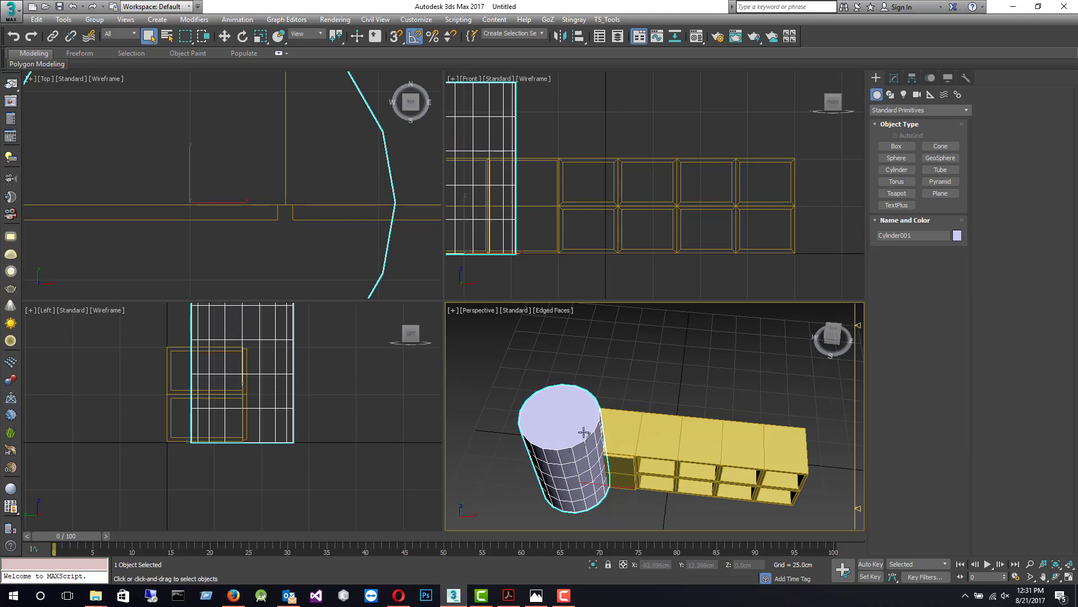
pyautogui.scroll(-5, 348, 212)
pyautogui.press('r')
pyautogui.click(351, 210)
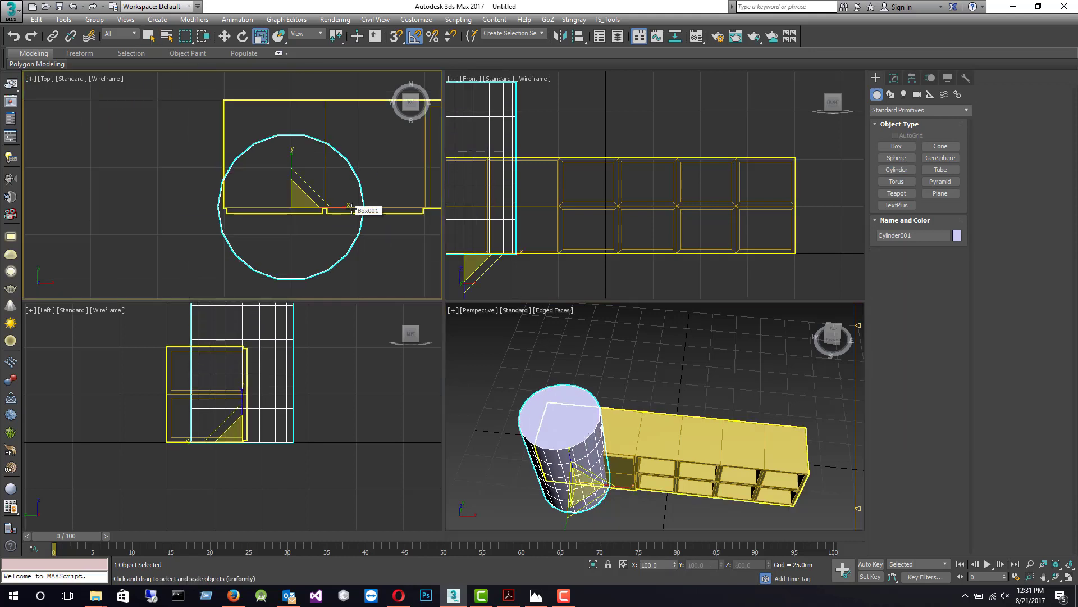
# Move the cylinder forward near the left door's inner edge, and set its radius to 1.161 cm and height to 29 cm.
pyautogui.click(894, 78)
pyautogui.press('w')
pyautogui.moveTo(311, 194); pyautogui.dragTo(333, 205)
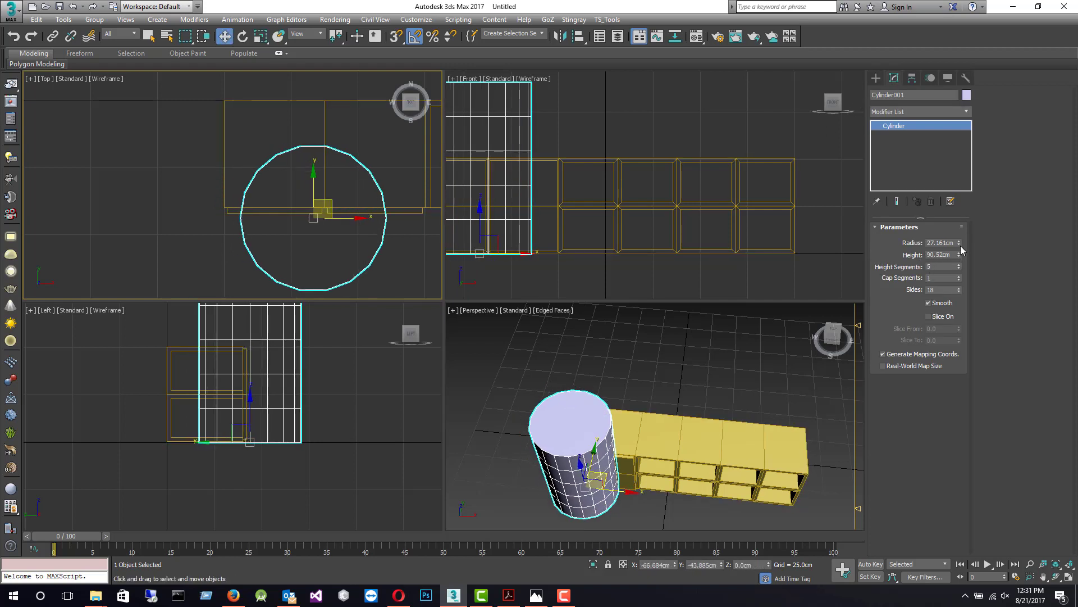
pyautogui.moveTo(960, 245); pyautogui.dragTo(959, 255)
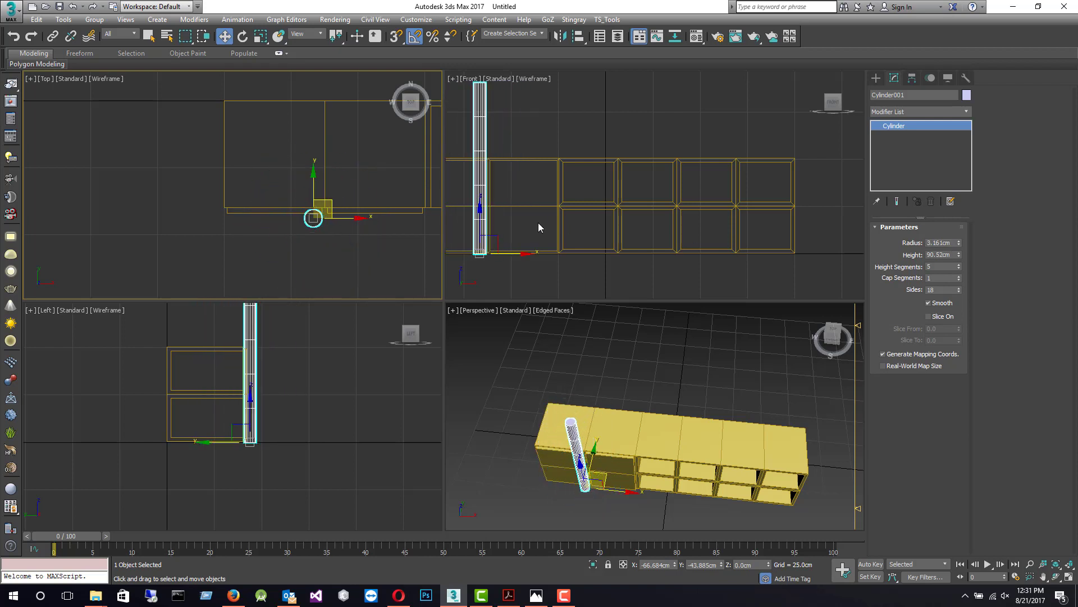
pyautogui.scroll(5, 350, 223)
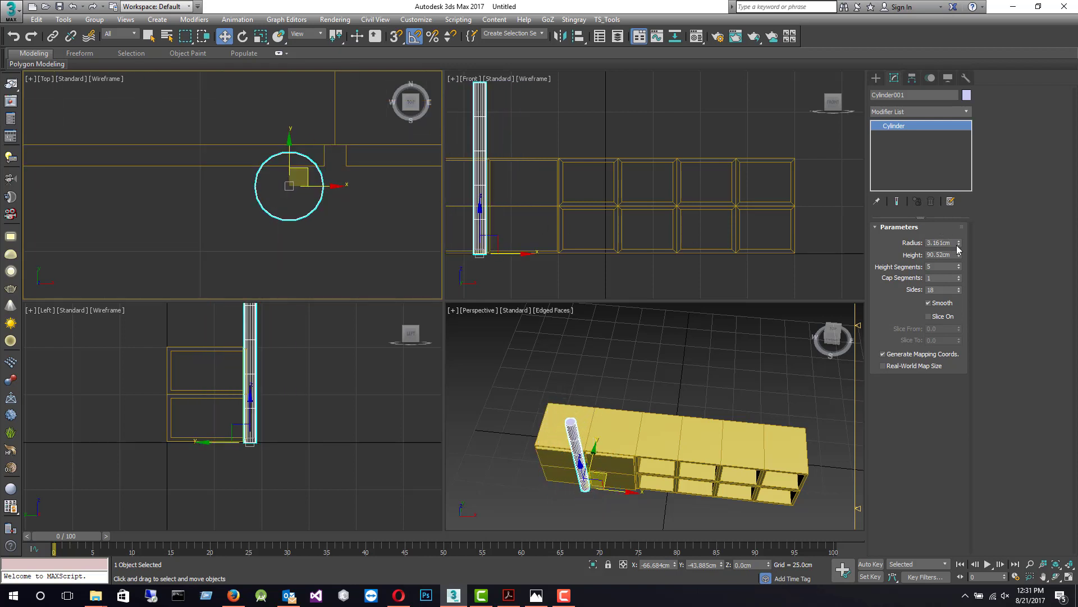
pyautogui.moveTo(960, 245); pyautogui.dragTo(959, 245)
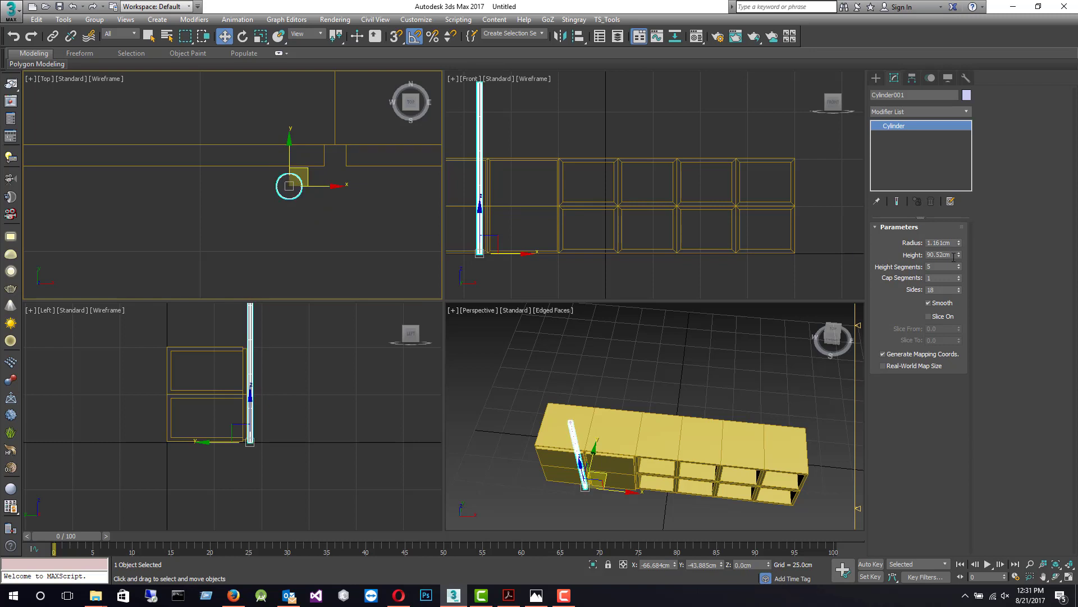
pyautogui.rightClick(959, 259)
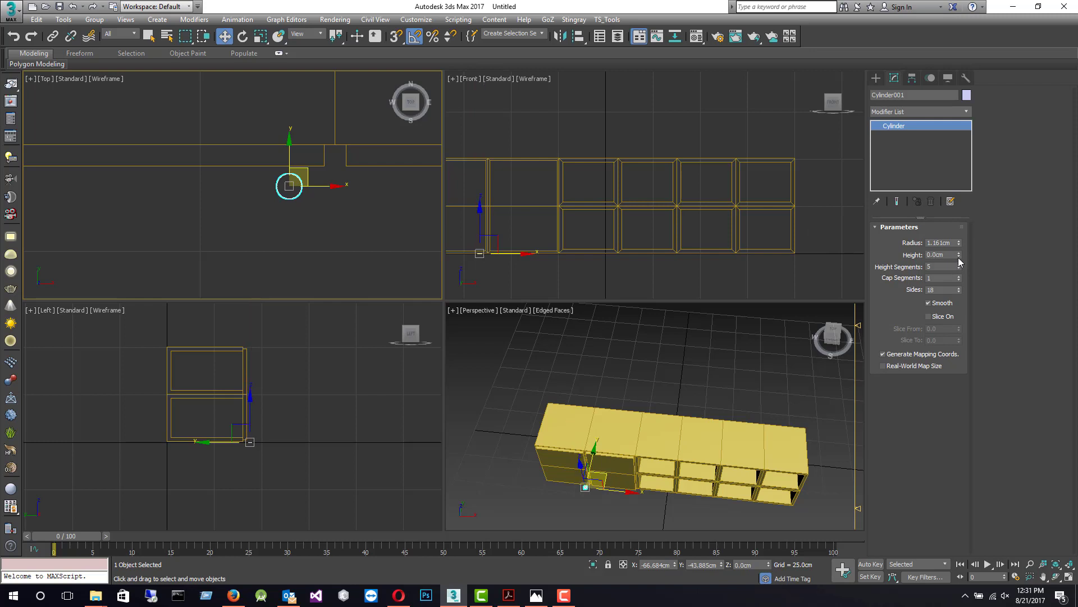
pyautogui.moveTo(959, 256); pyautogui.dragTo(959, 241)
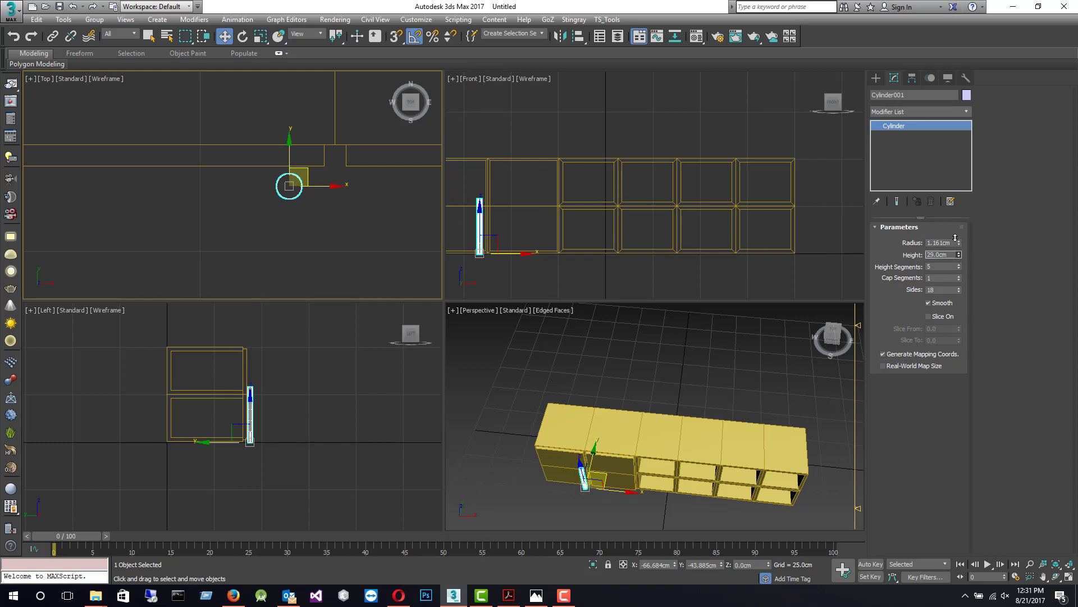
# Raise the cylinder to about mid-height of the left door, and set its height to 30 cm with 1 height segment.
pyautogui.scroll(5, 245, 400)
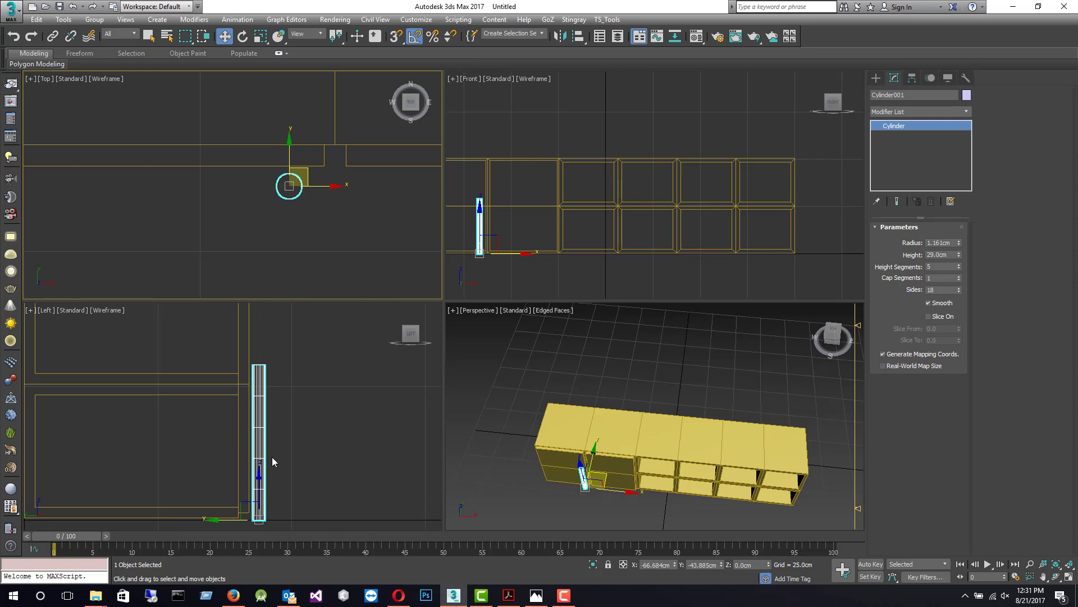
pyautogui.moveTo(263, 476); pyautogui.dragTo(266, 428)
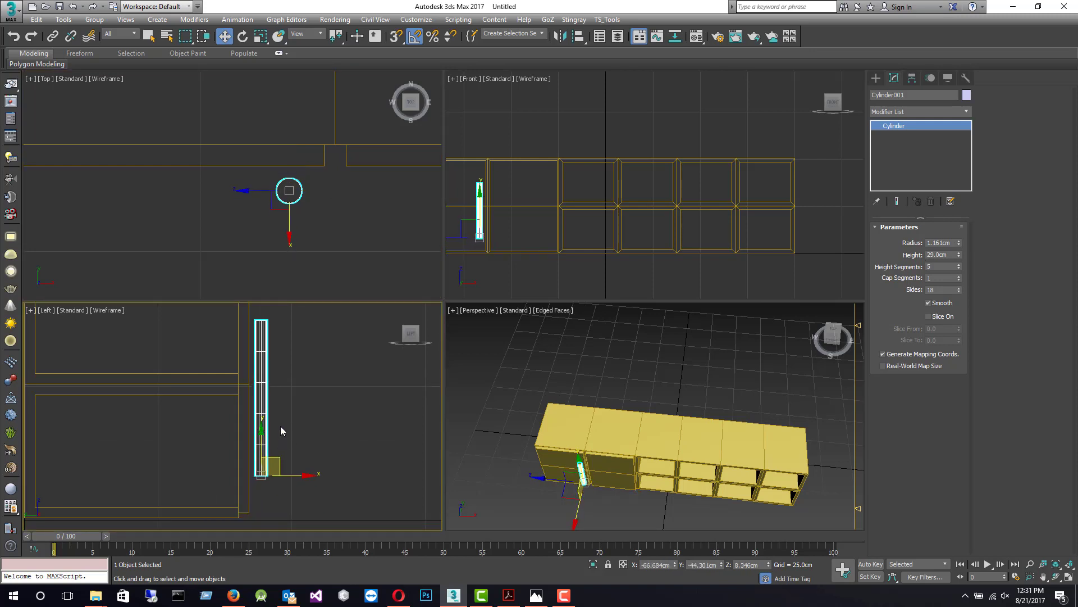
pyautogui.scroll(-5, 281, 431)
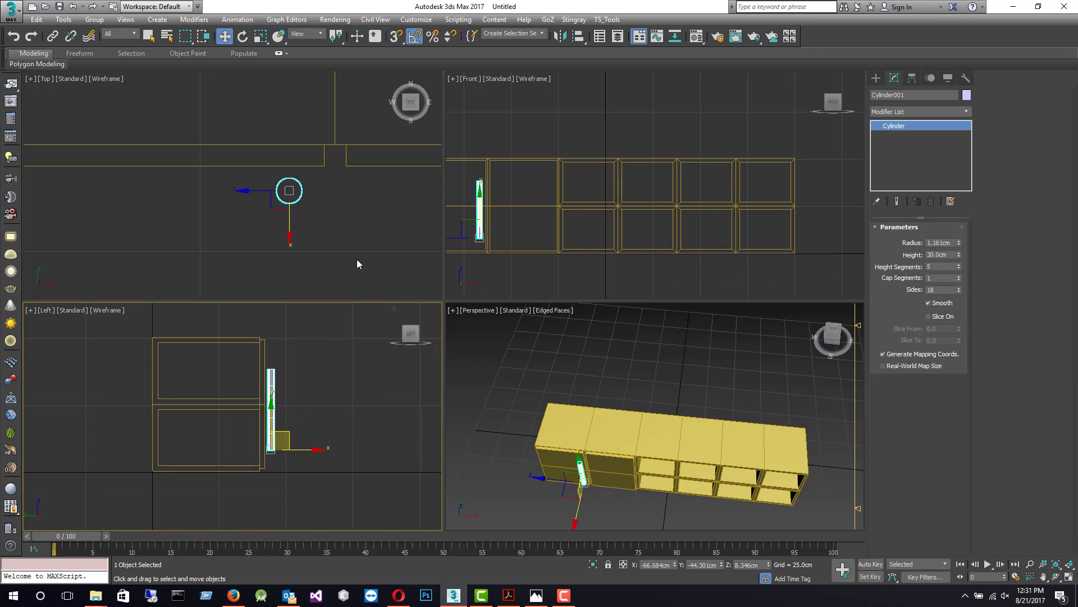
pyautogui.scroll(4, 590, 240)
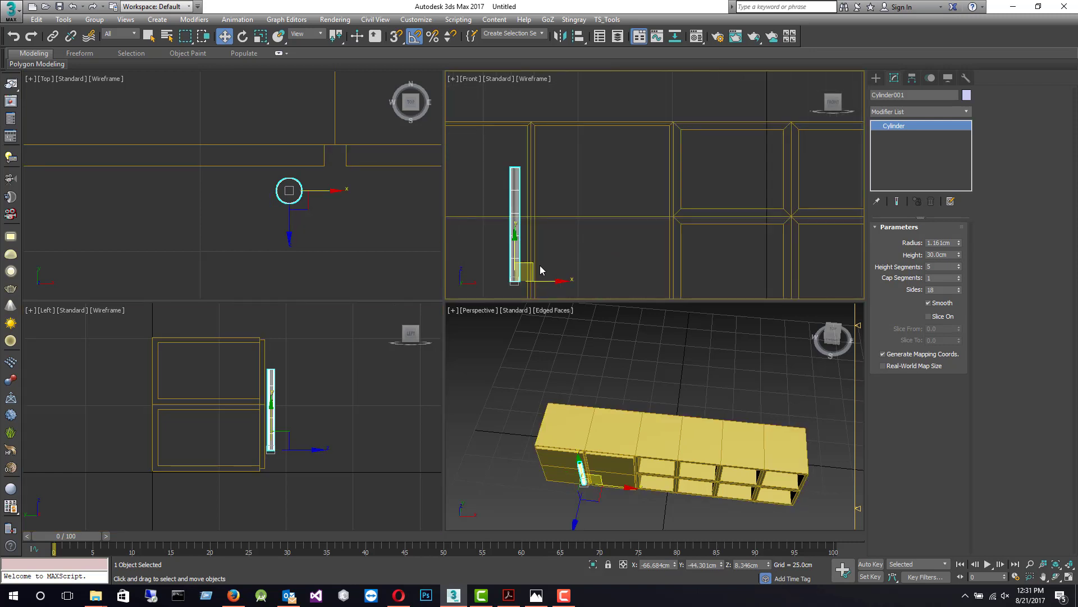
pyautogui.moveTo(531, 266); pyautogui.dragTo(530, 256)
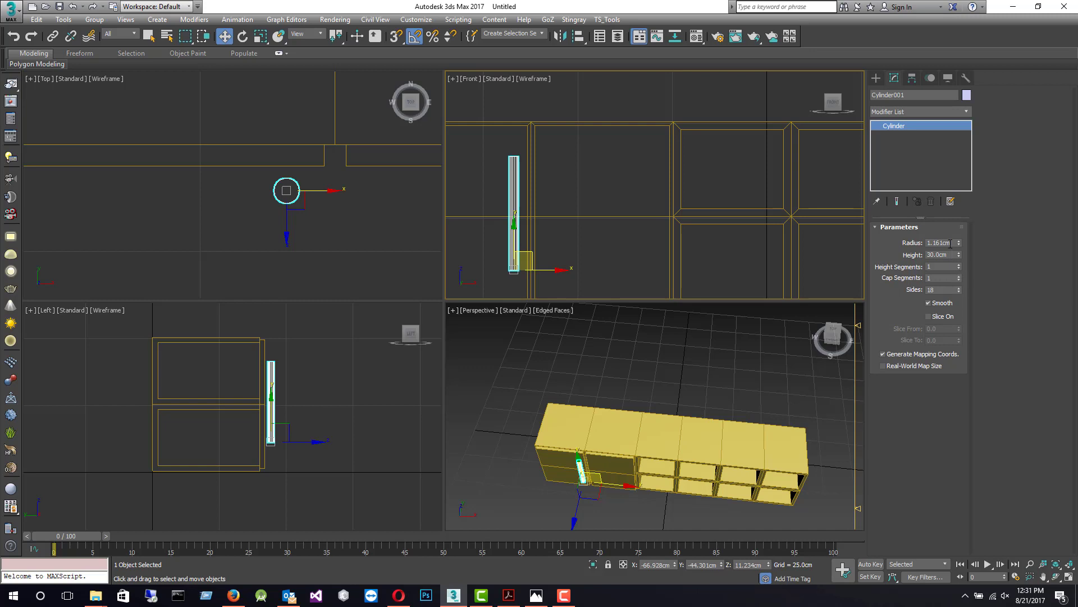
# Set the handle cylinder's radius to 1 cm and move it back against the door's front face.
pyautogui.moveTo(927, 243); pyautogui.dragTo(897, 241)
pyautogui.write('1')
pyautogui.press('Return')
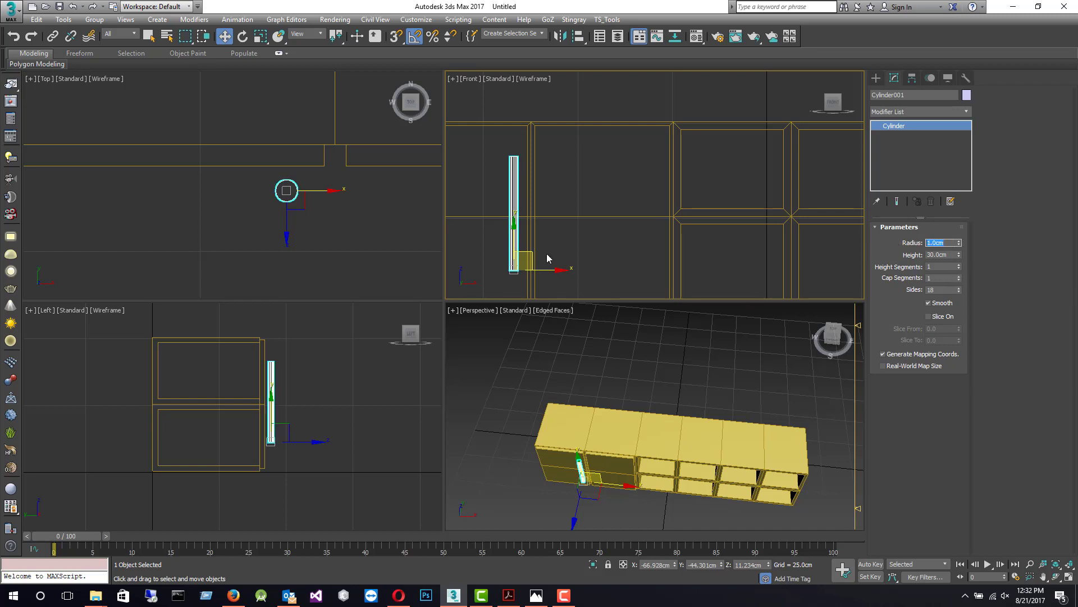
pyautogui.scroll(3, 286, 226)
pyautogui.moveTo(291, 248); pyautogui.dragTo(287, 284, button='middle')
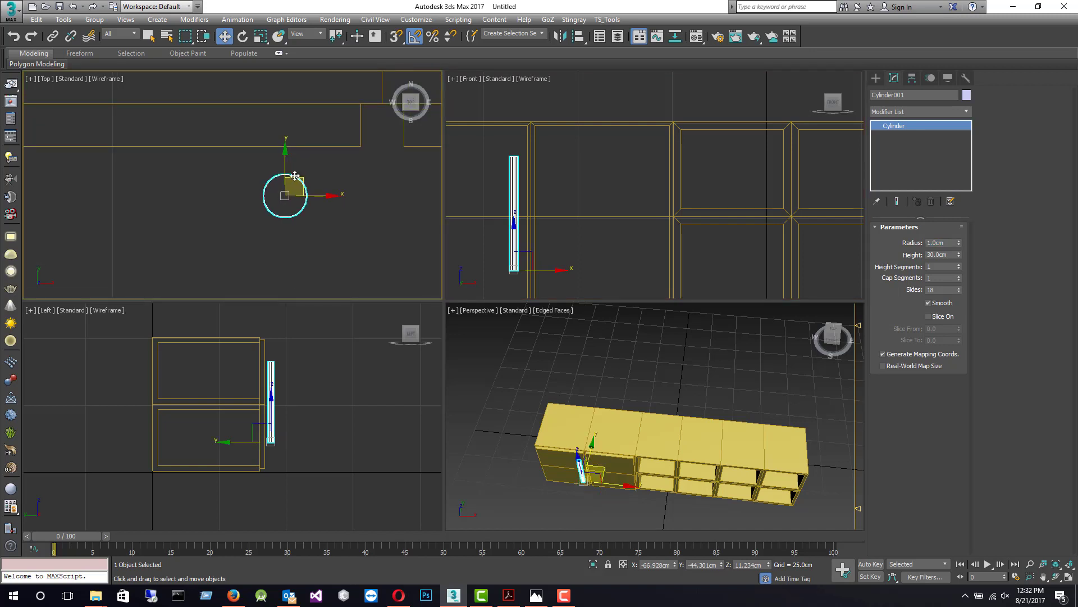
pyautogui.moveTo(288, 156); pyautogui.dragTo(287, 126)
# Copy the handle cylinder across the gap onto the second door as one Copy, and inspect both handles in a maximized perspective view.
pyautogui.scroll(-2, 292, 173)
pyautogui.moveTo(308, 214); pyautogui.dragTo(328, 199, button='middle')
pyautogui.scroll(-2, 326, 208)
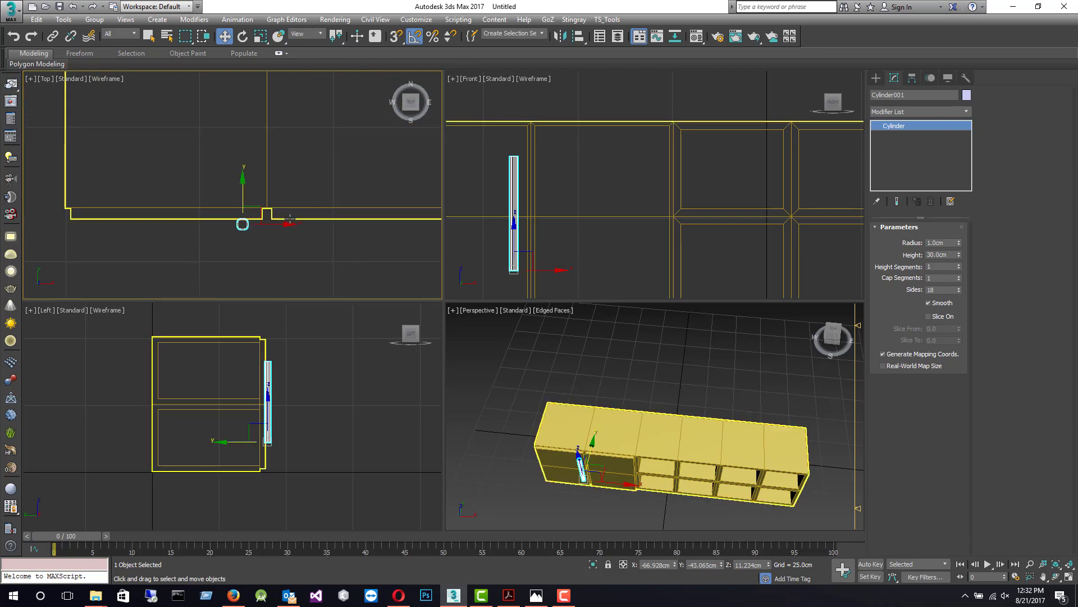
pyautogui.keyDown('shift'); pyautogui.moveTo(287, 223); pyautogui.dragTo(333, 228); pyautogui.keyUp('shift')
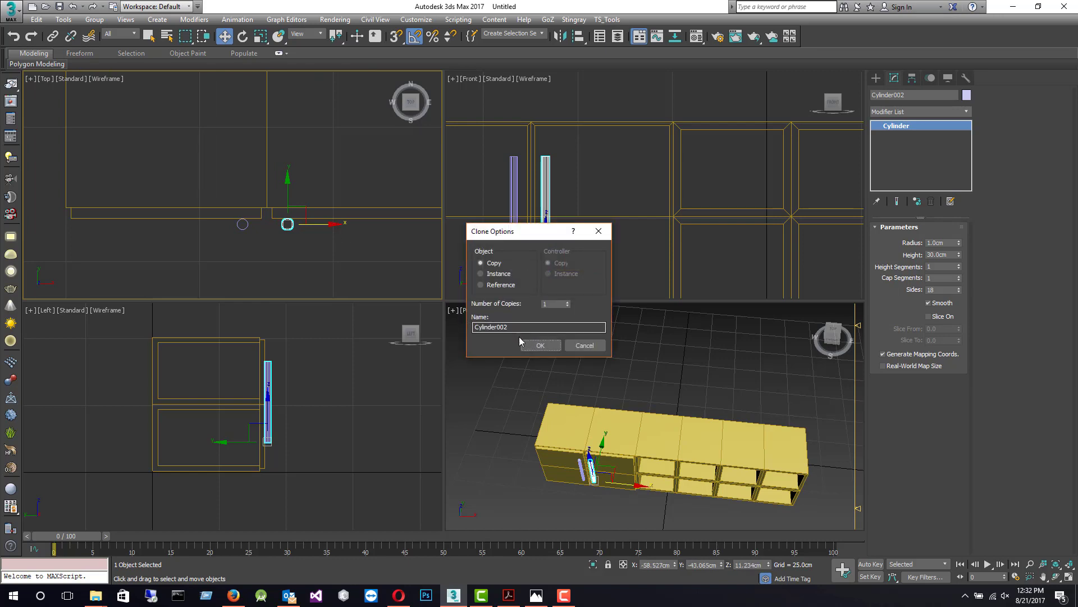
pyautogui.click(525, 349)
pyautogui.click(521, 349)
pyautogui.hotkey('alt', 'w')
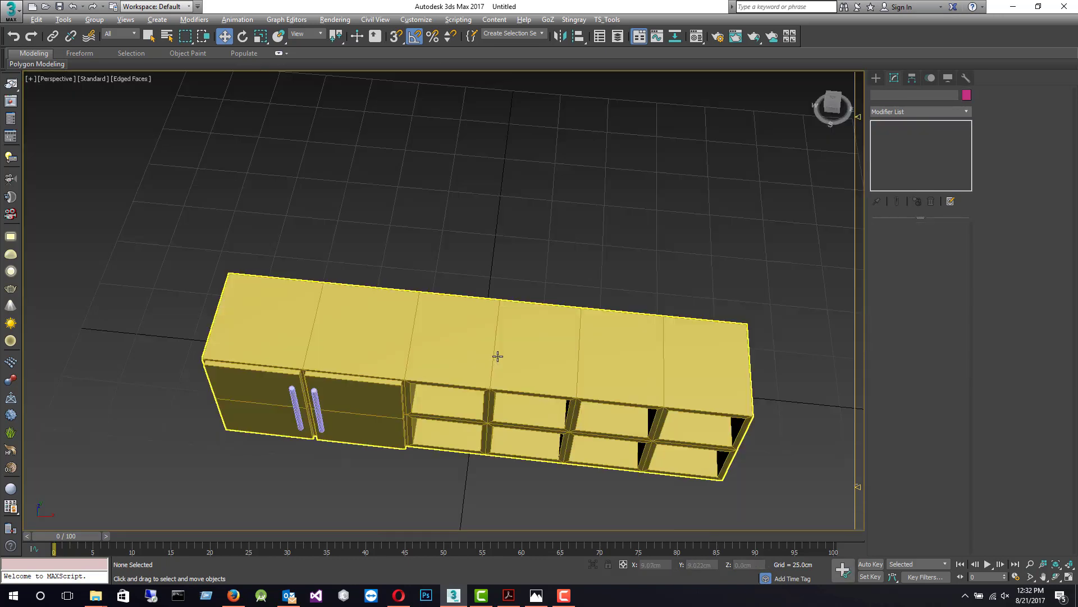
pyautogui.scroll(2, 542, 287)
pyautogui.keyDown('alt'); pyautogui.moveTo(542, 286); pyautogui.dragTo(493, 315, button='middle'); pyautogui.keyUp('alt')
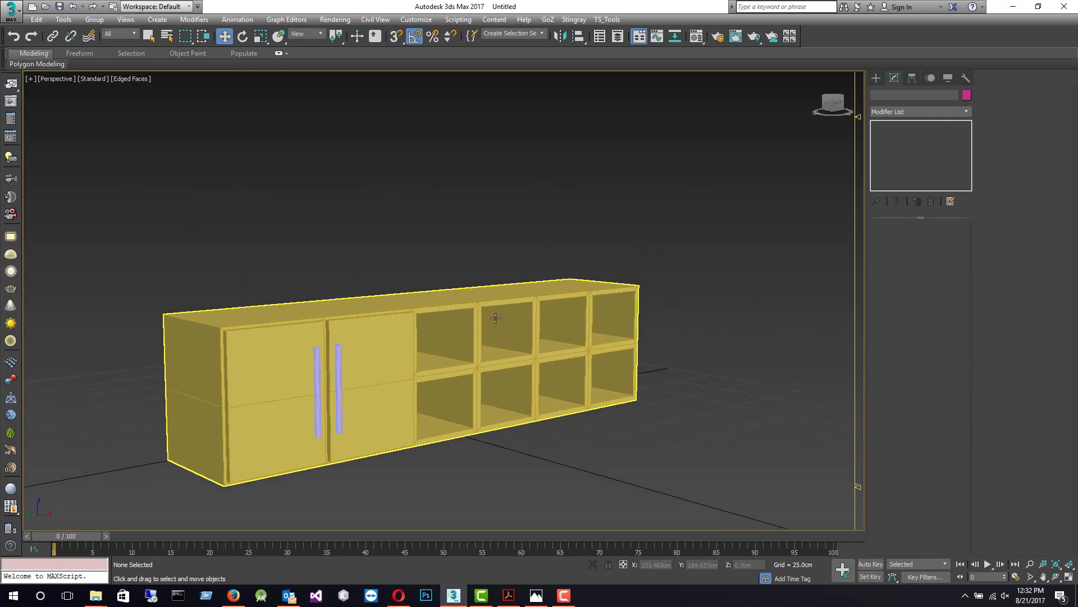